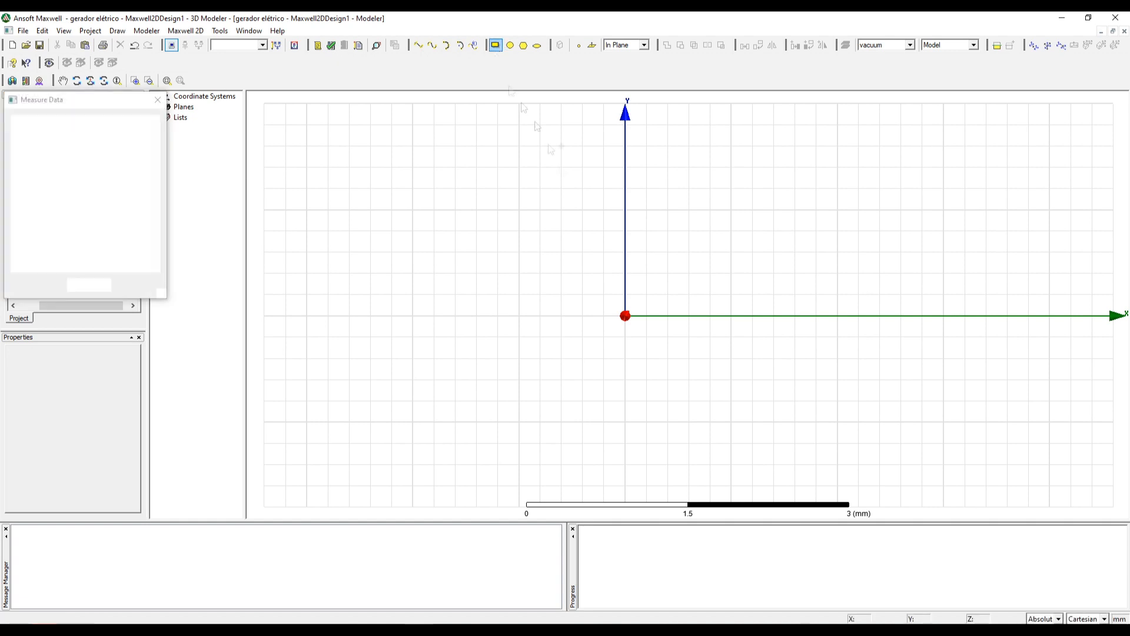
Draw a 0.8 by 1 mm rectangle from (-0.4, 1) down to the X axis, centred on the Y axis.
click(582, 210)
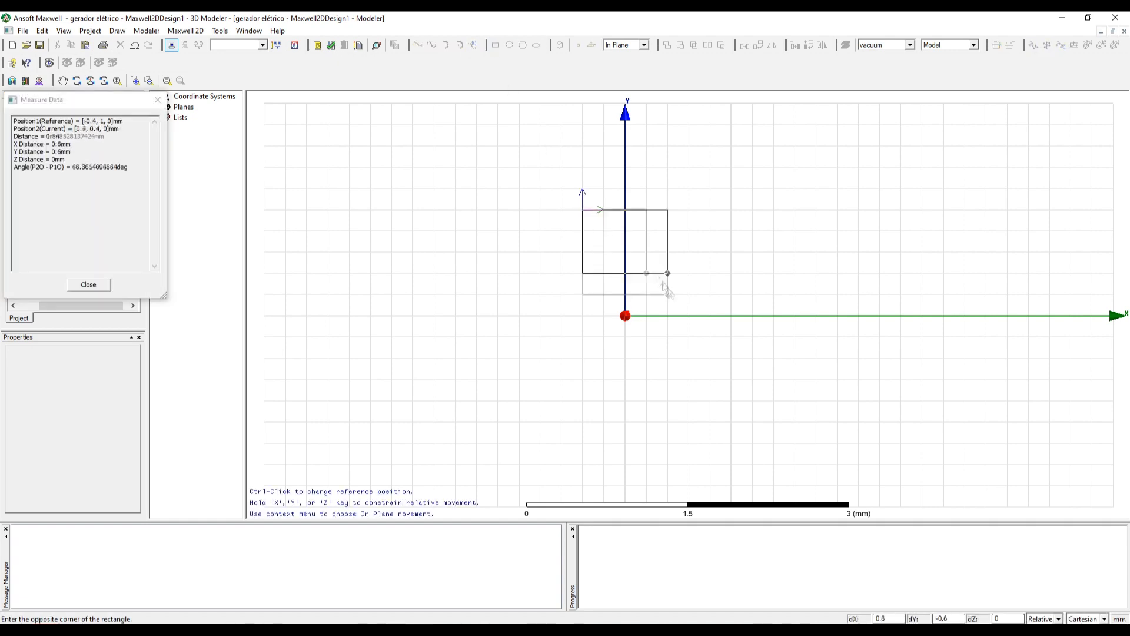
click(663, 318)
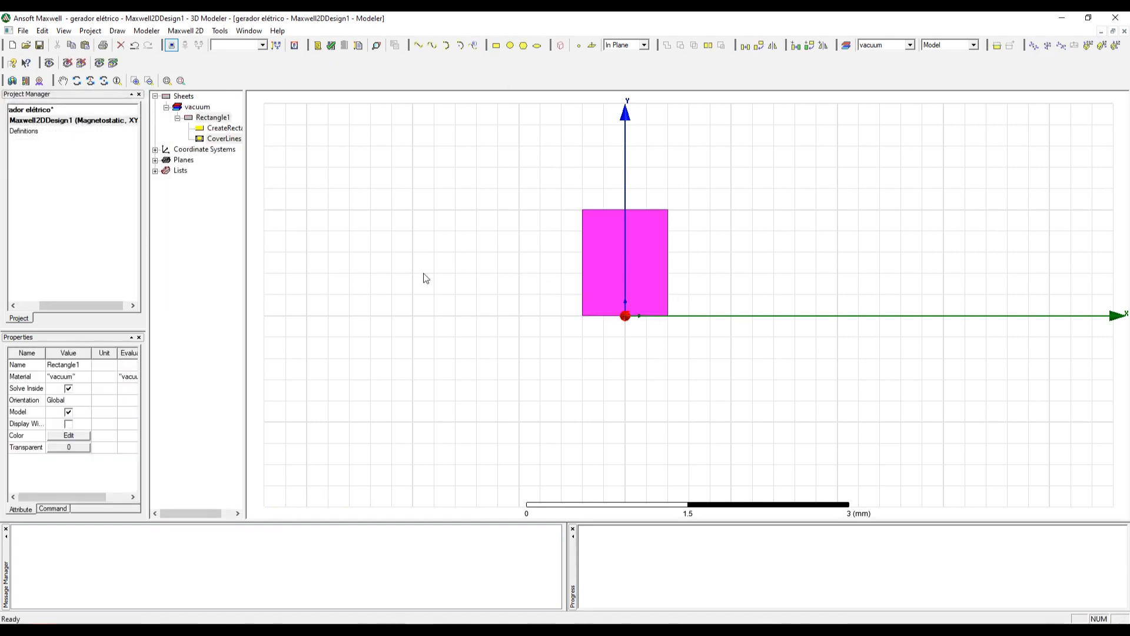
Duplicate the rectangle by mirroring it across the X axis and unite both halves into one sheet.
click(822, 46)
click(625, 316)
click(625, 325)
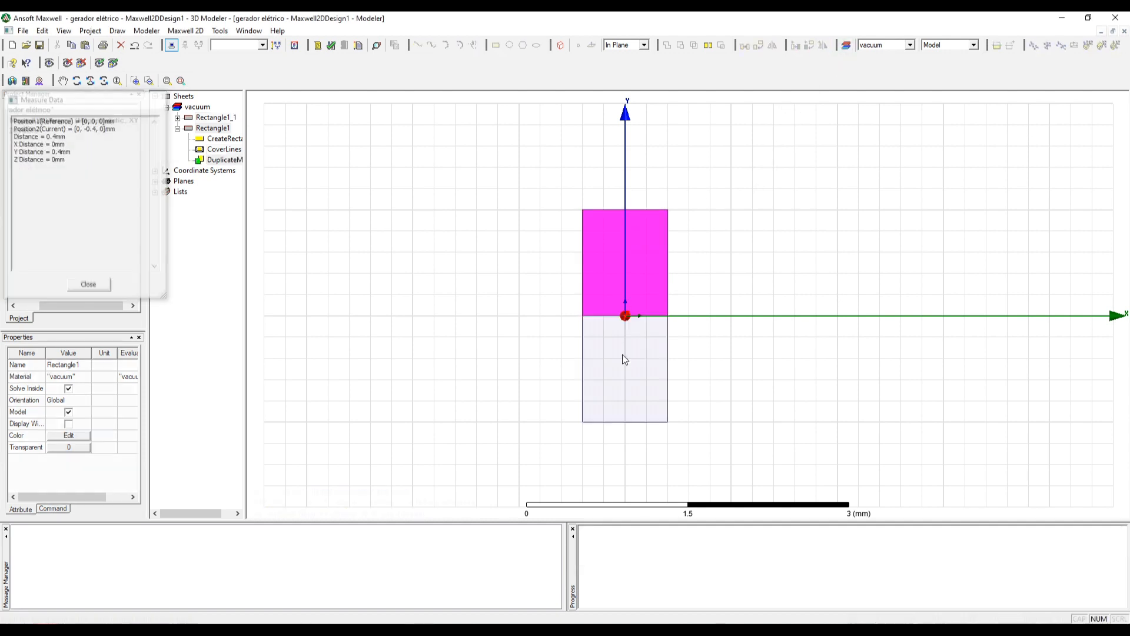
click(752, 271)
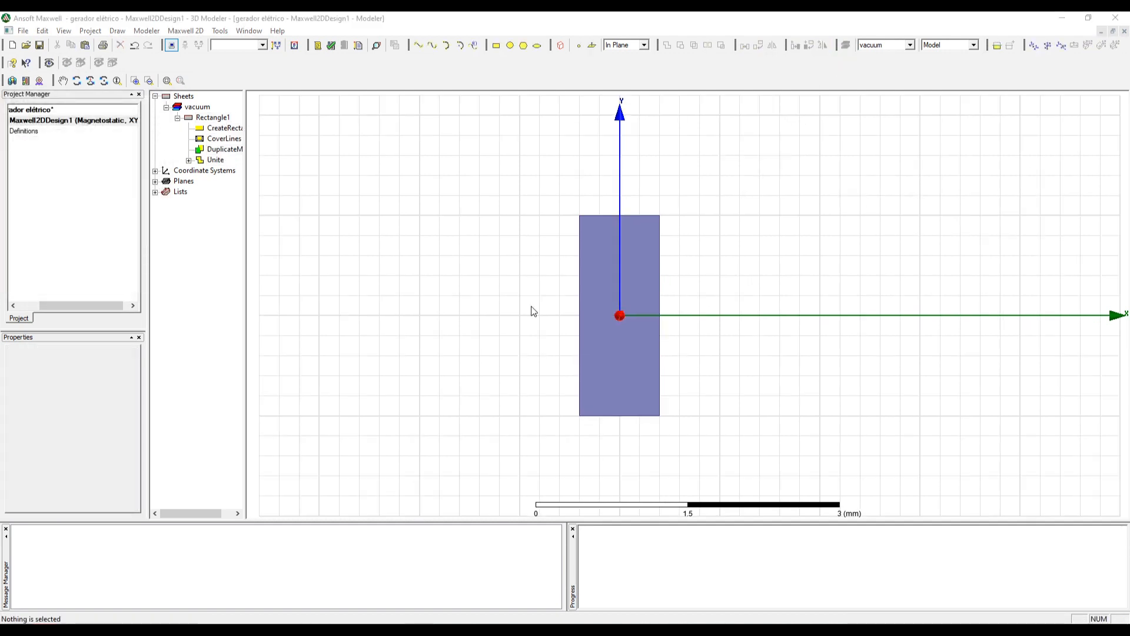
Draw a circle centred at the origin passing through (1, 0.8), with a radius of about 1.28 mm.
click(518, 47)
click(619, 315)
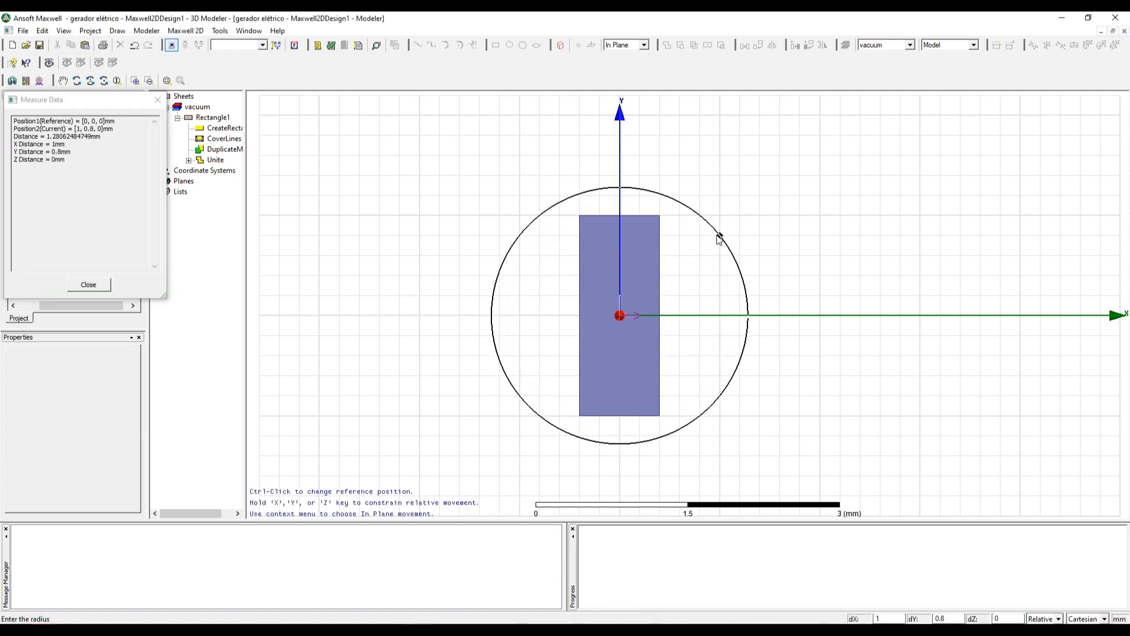
click(719, 237)
Draw a small circle of 0.1 mm radius centred at (0, 1.5), above the large circle.
scroll(635, 230, up, 2)
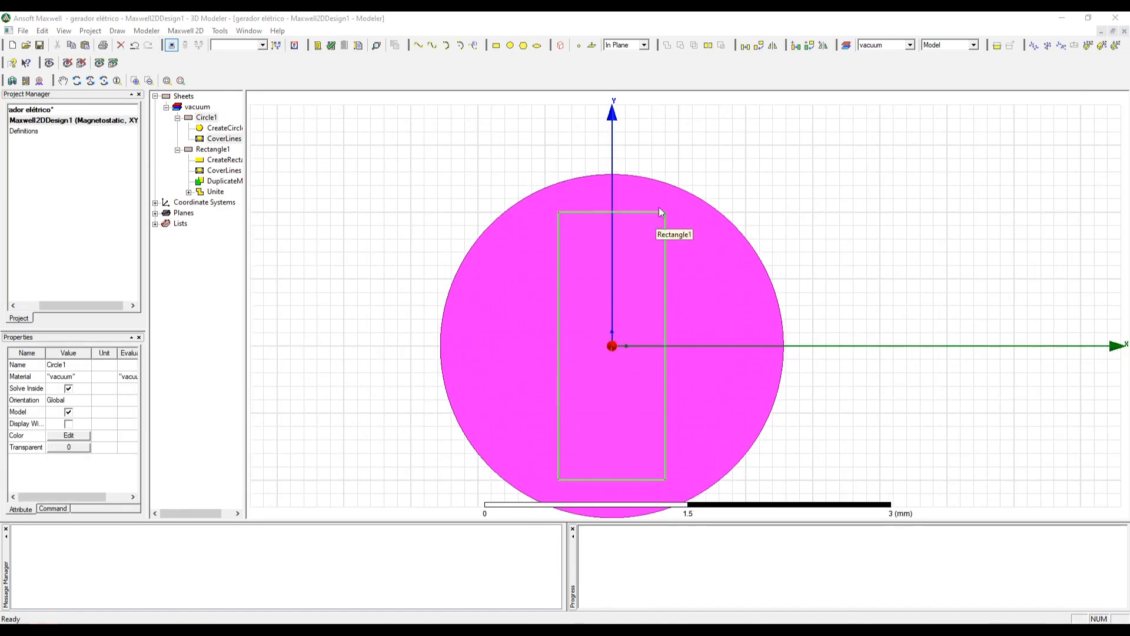
scroll(664, 203, up, 2)
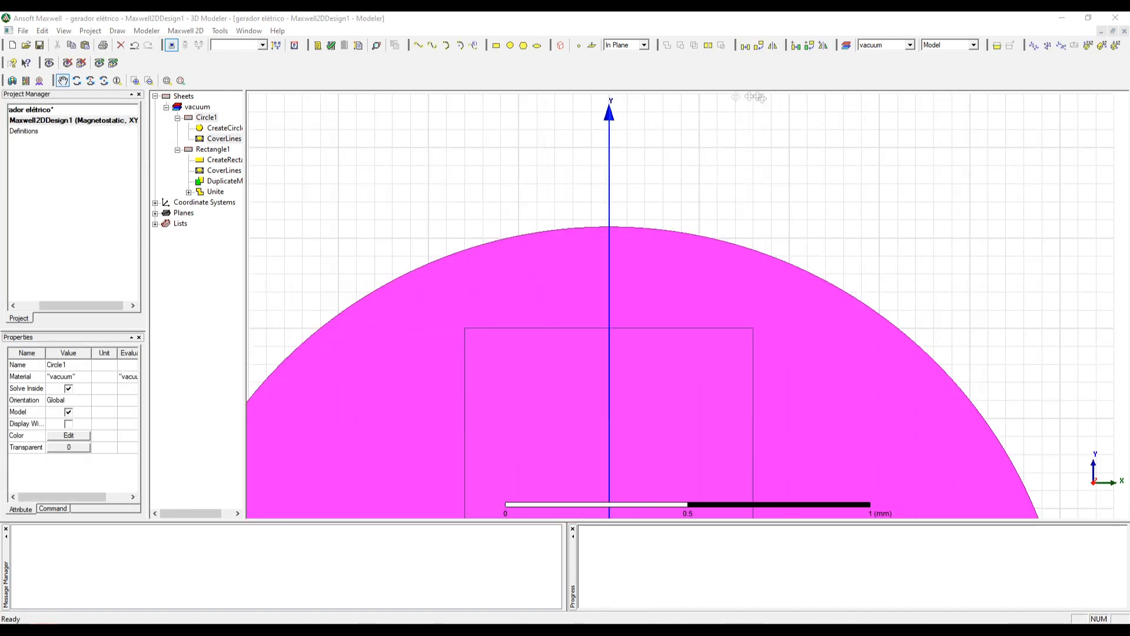
click(526, 47)
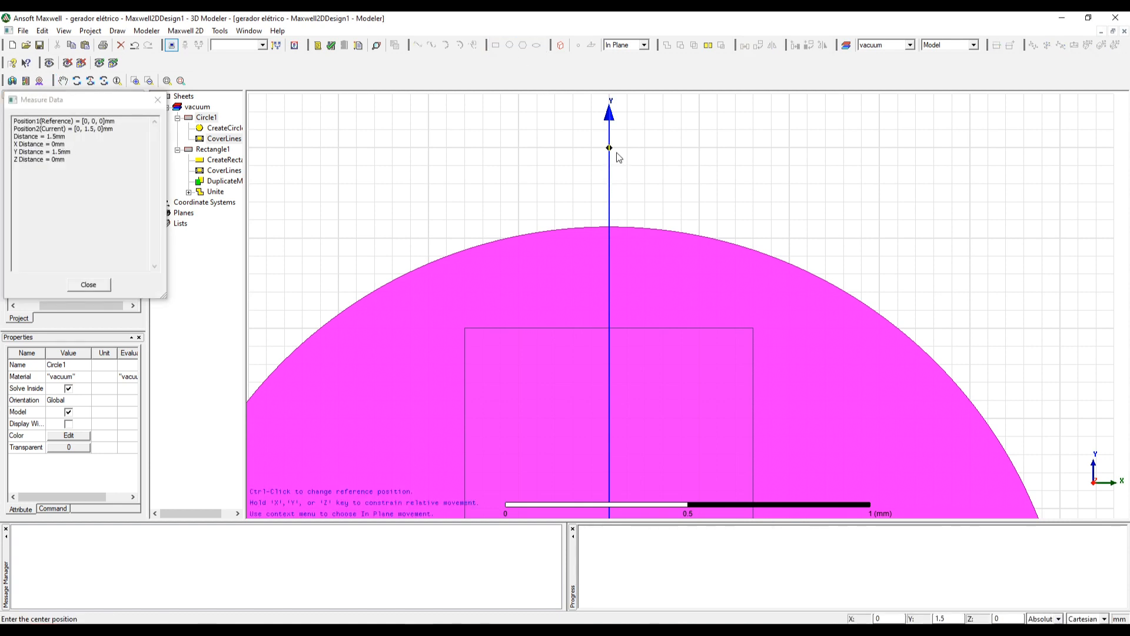
click(617, 153)
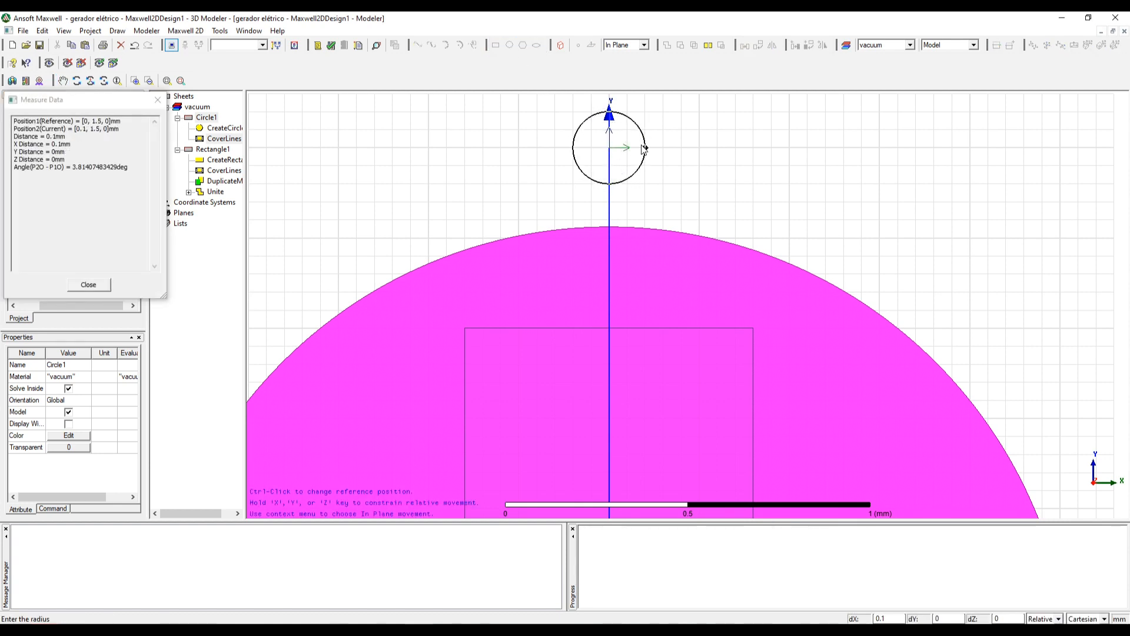
click(643, 149)
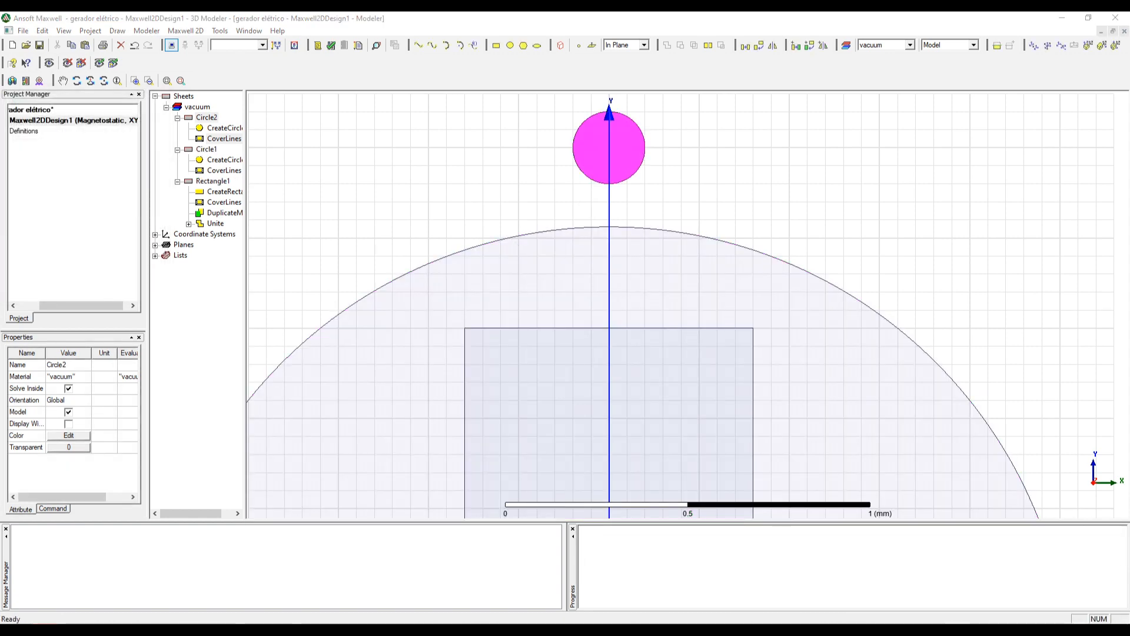
Hide the large circle so only the rectangle and the small circle are displayed.
scroll(671, 298, down, 4)
click(830, 289)
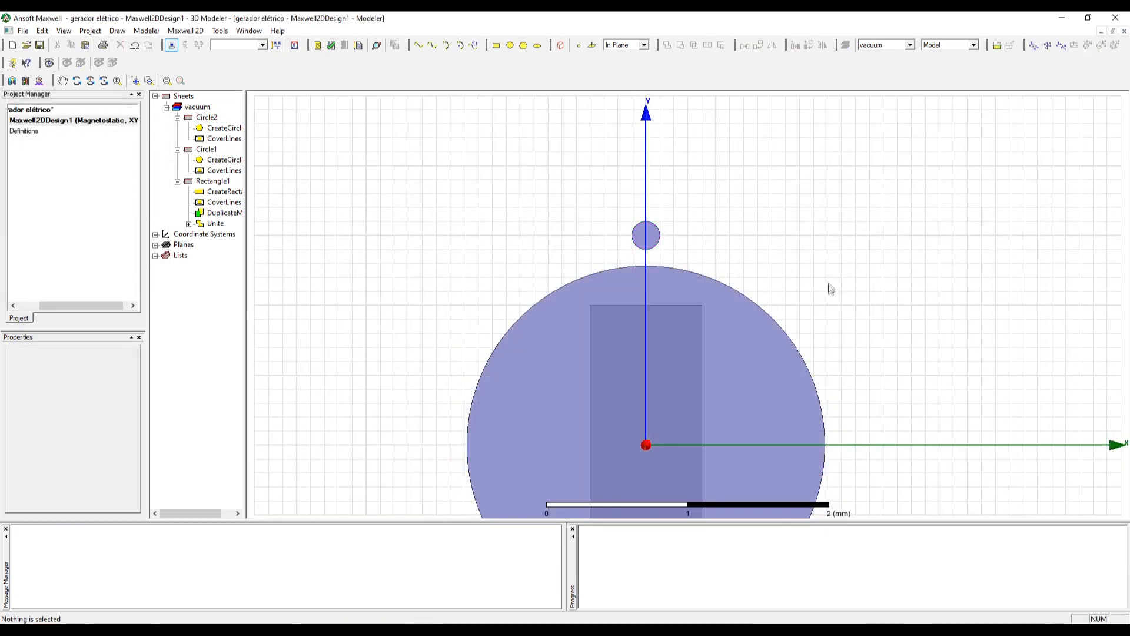
click(715, 305)
click(65, 66)
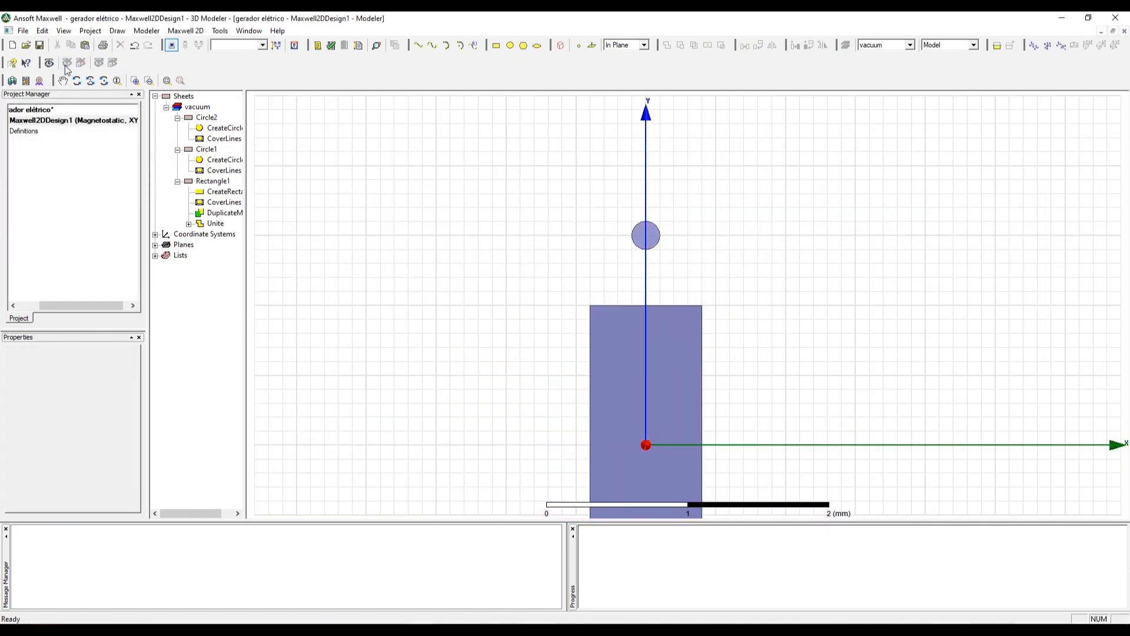
Draw a circle of 1 mm radius centred at the origin, touching the middle of the rectangle's upper edge.
scroll(523, 349, down, 1)
click(63, 81)
drag(442, 317, 419, 238)
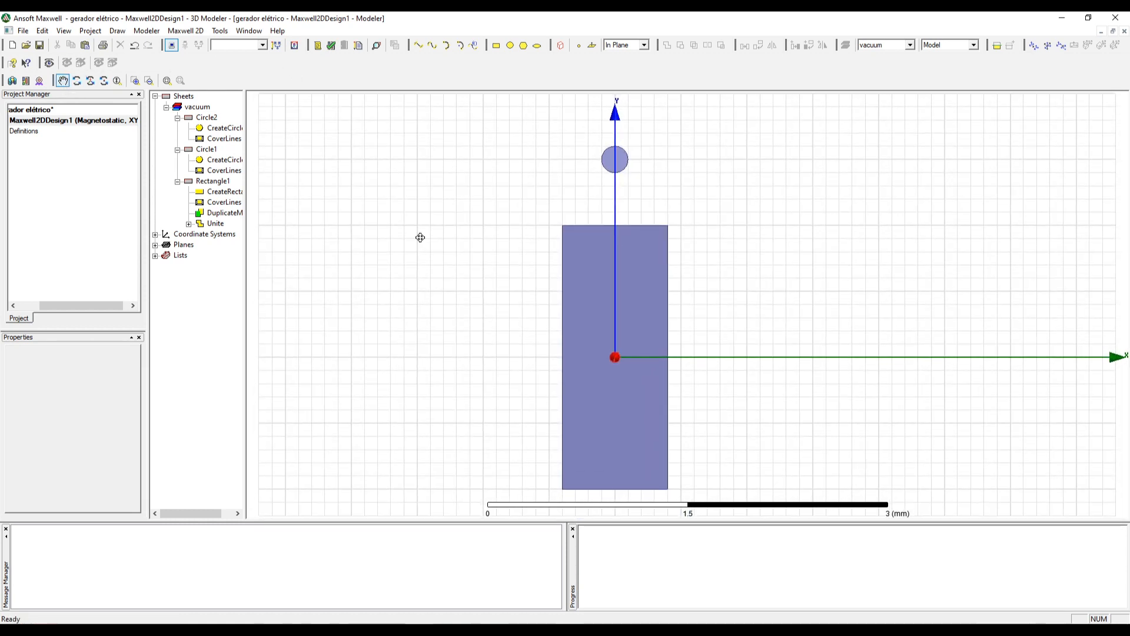
click(510, 45)
click(615, 357)
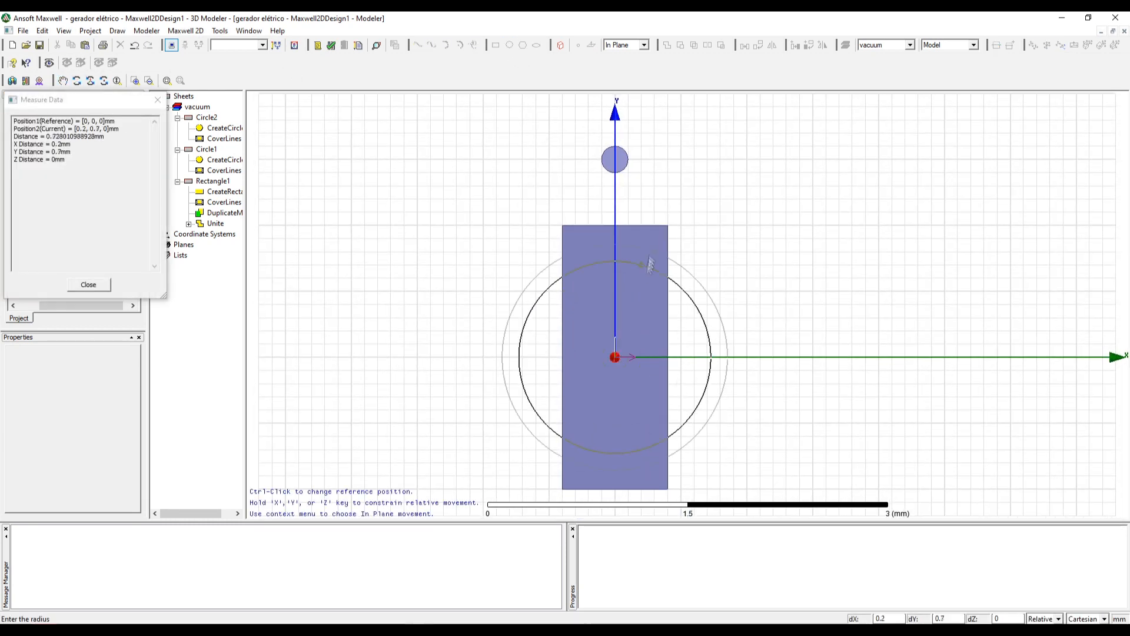
click(614, 225)
click(401, 243)
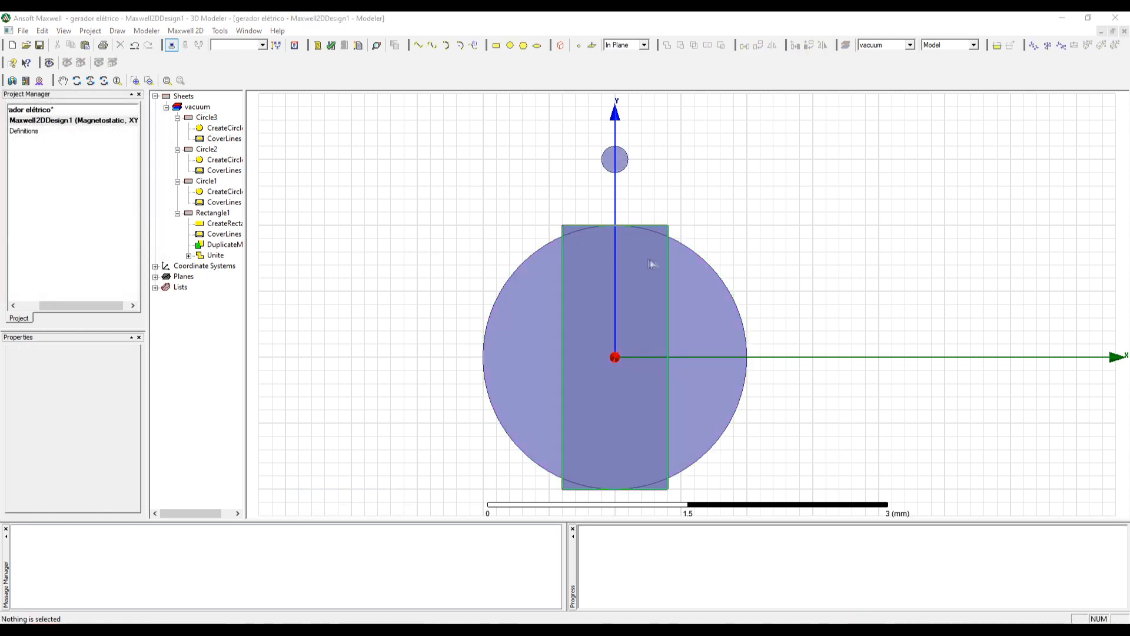
Intersect the 1 mm radius circle with the rectangle to give the rectangle rounded ends.
click(661, 230)
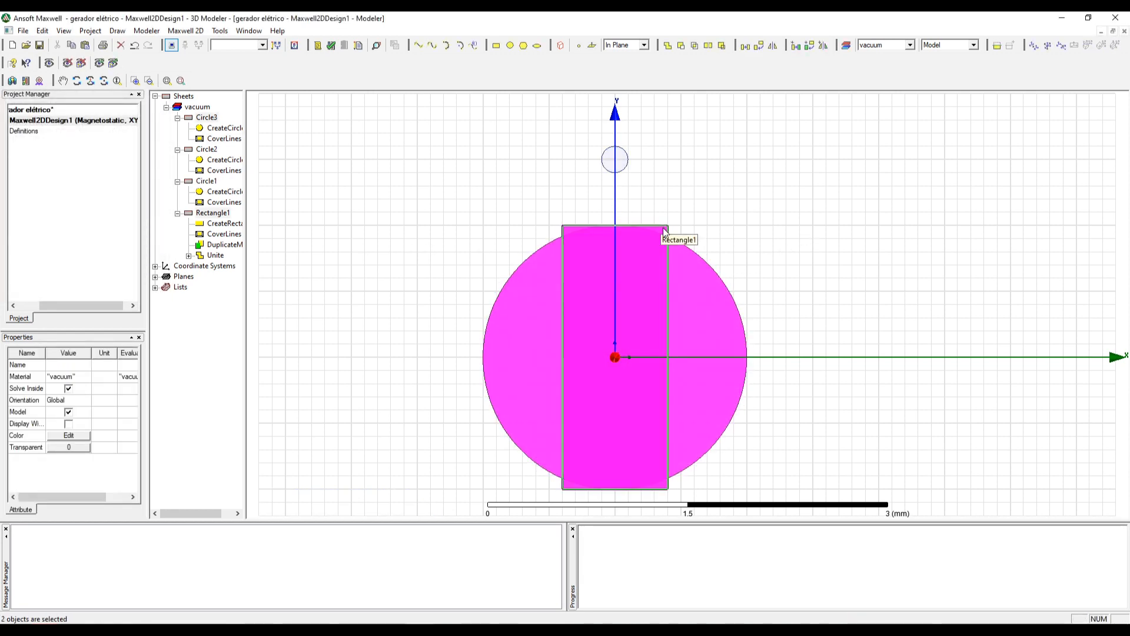
click(694, 46)
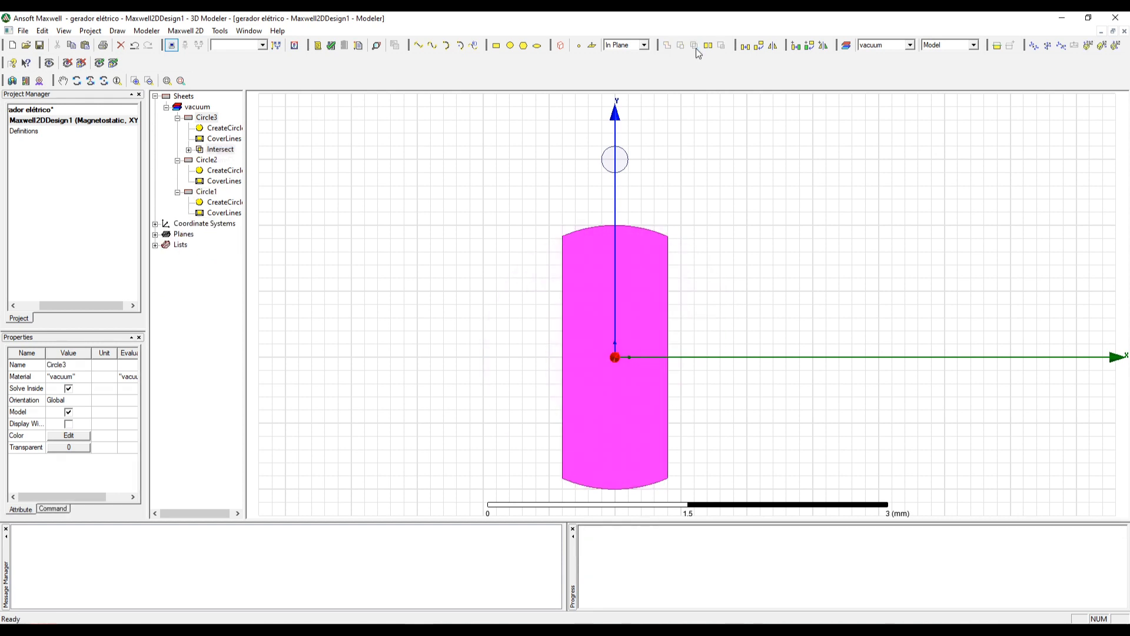
click(749, 212)
Make the hidden large circle, Circle1, visible in the active view.
click(49, 65)
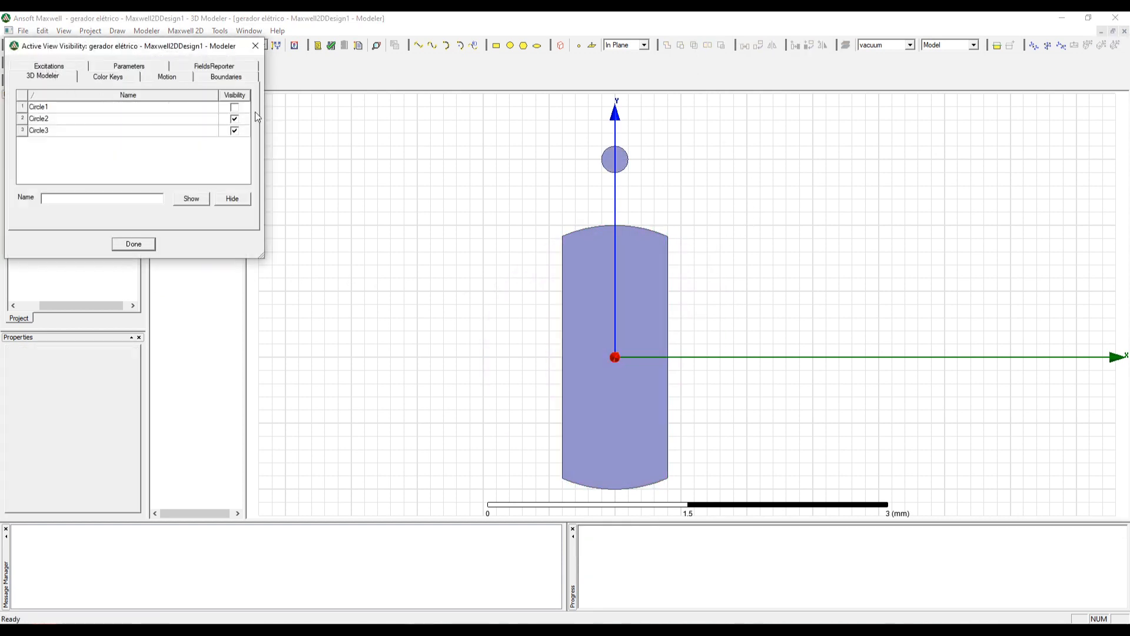
click(235, 105)
click(132, 242)
Duplicate the small circle around the Z axis at 60 deg with a total number of 6.
scroll(380, 301, down, 1)
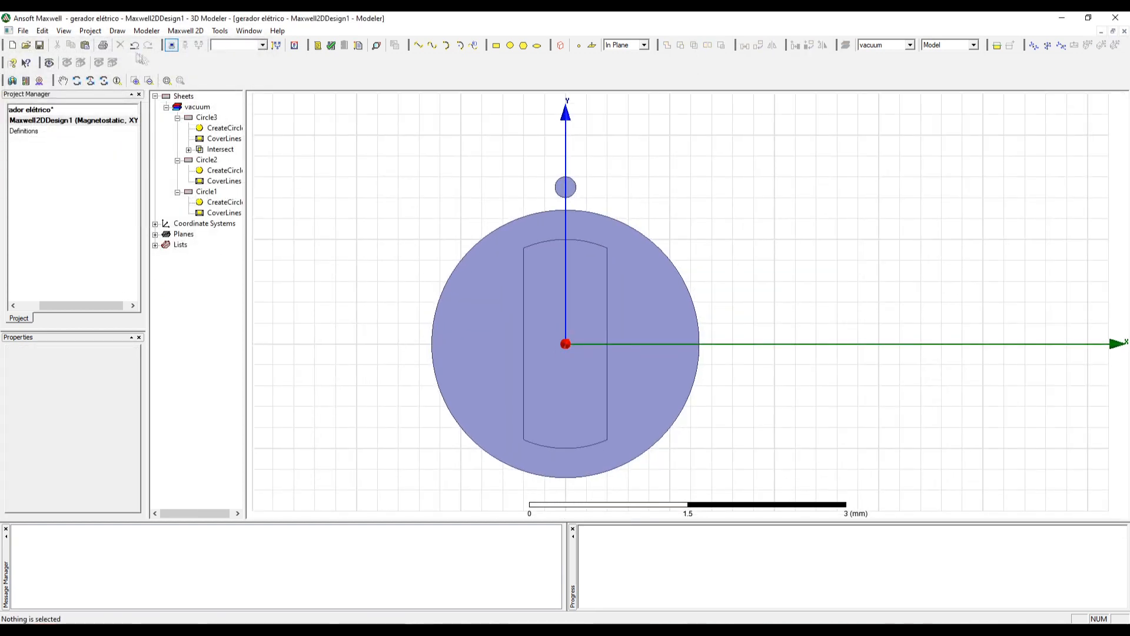
click(63, 81)
drag(285, 188, 414, 195)
key(Escape)
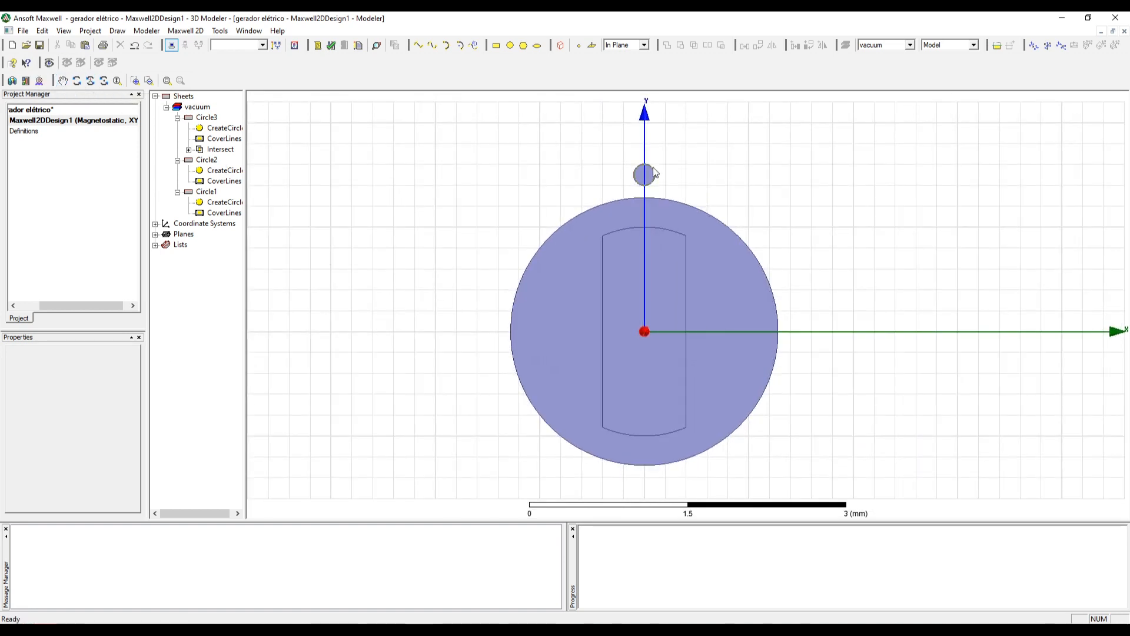
click(645, 175)
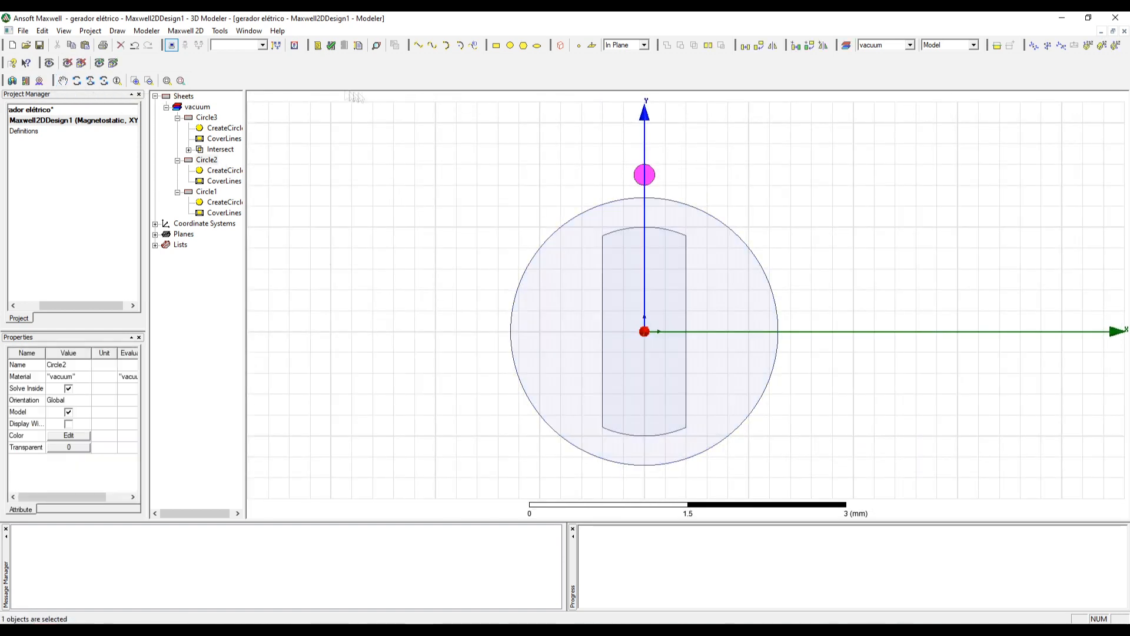
click(810, 47)
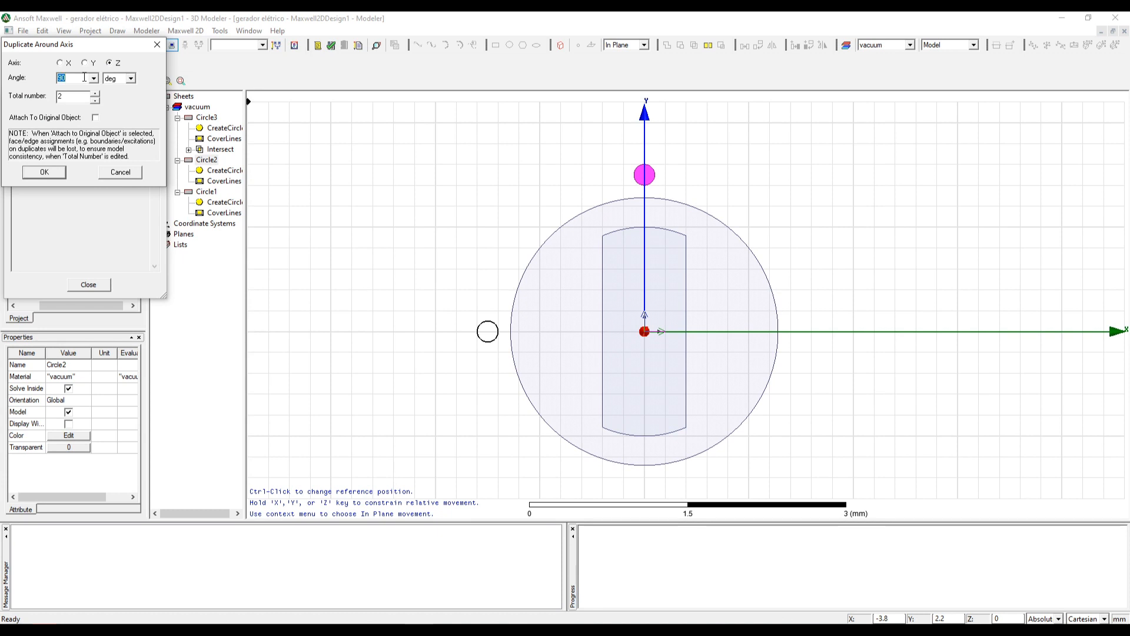
click(95, 97)
click(95, 97)
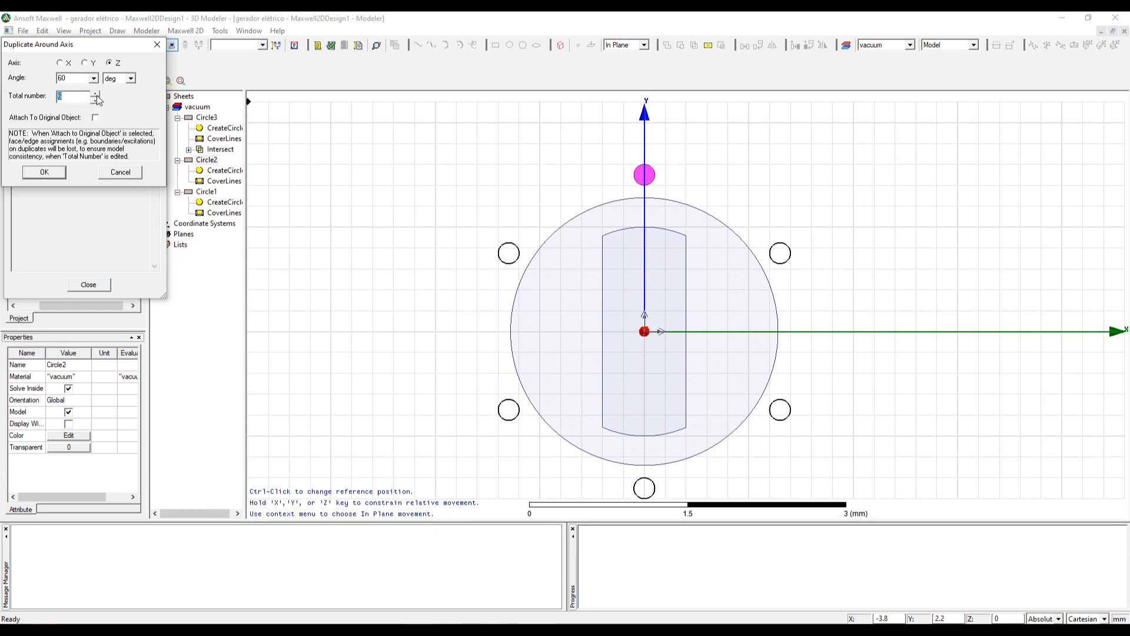
click(45, 172)
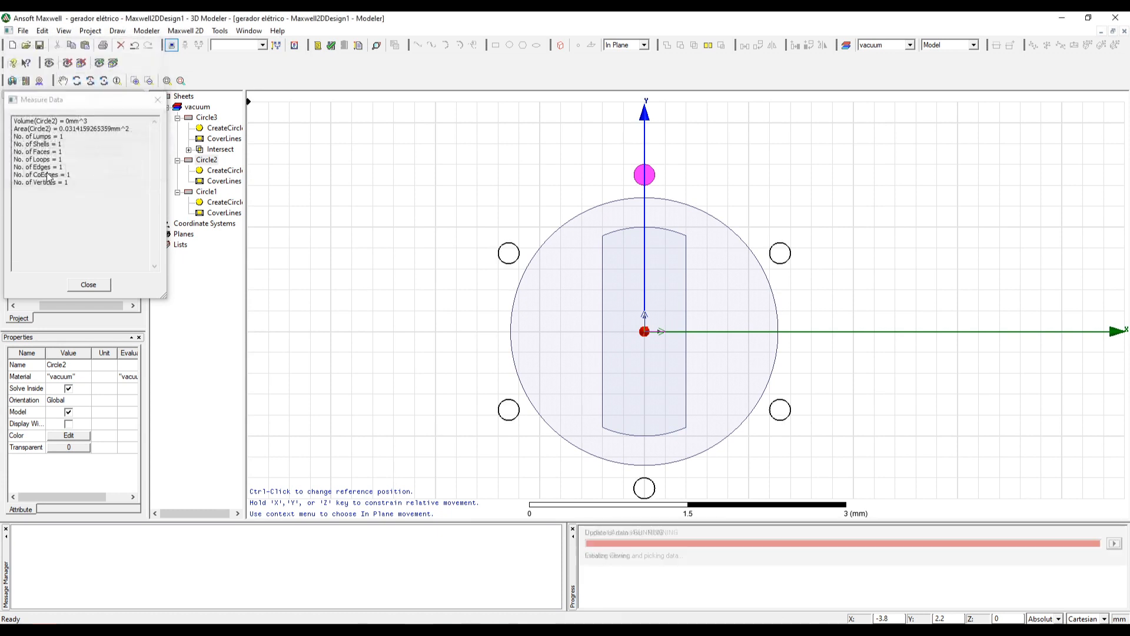
click(365, 235)
Draw an outer circle of about 1.8 mm radius centred at the origin, enclosing all the small circles.
scroll(543, 257, down, 1)
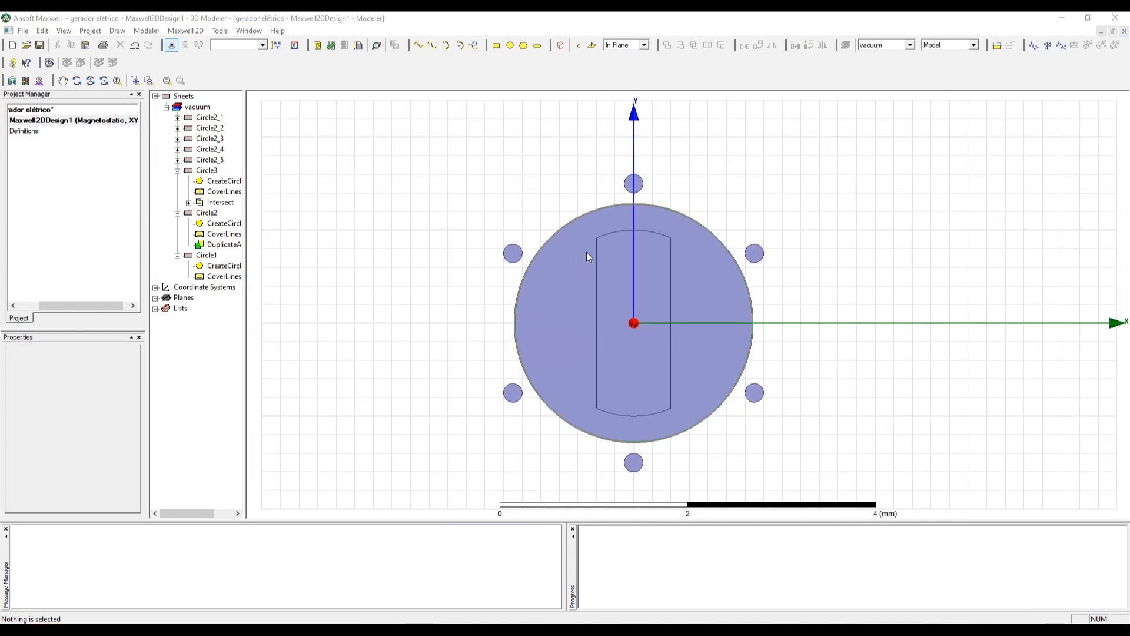
click(511, 46)
click(633, 322)
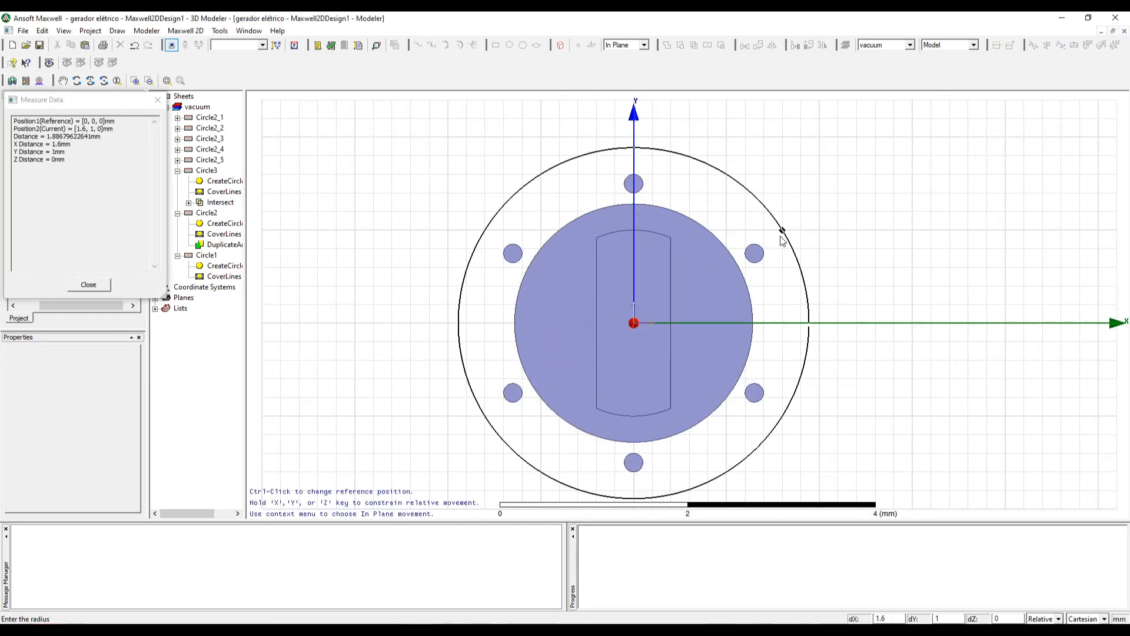
click(798, 323)
click(782, 165)
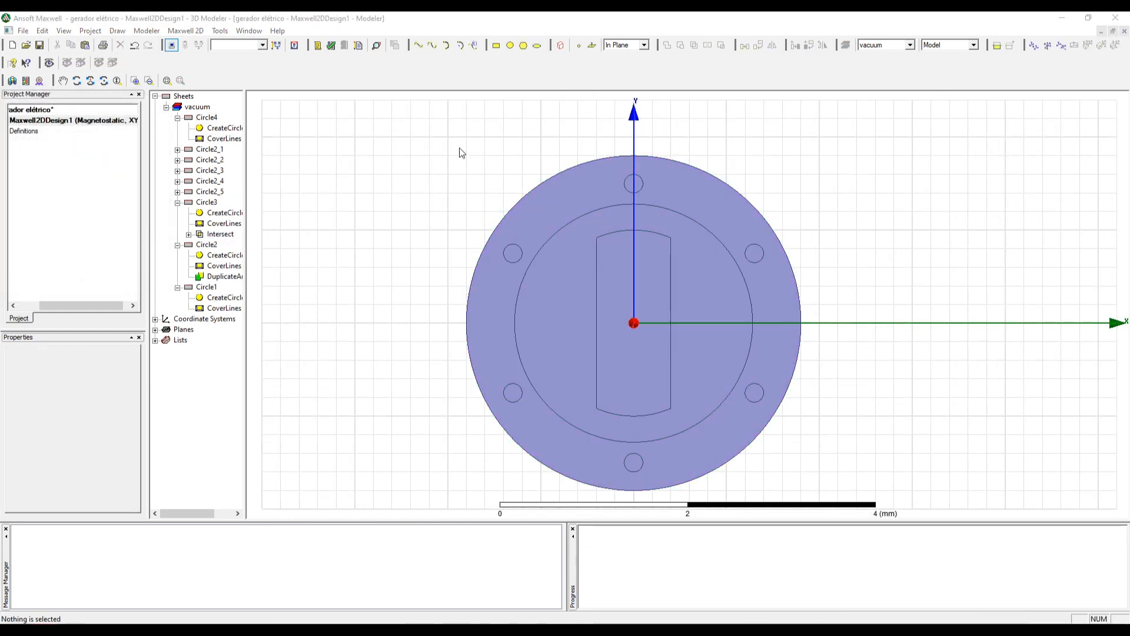
Create a 3D design from the 2D model and set its solution type to magnetic Transient.
click(185, 31)
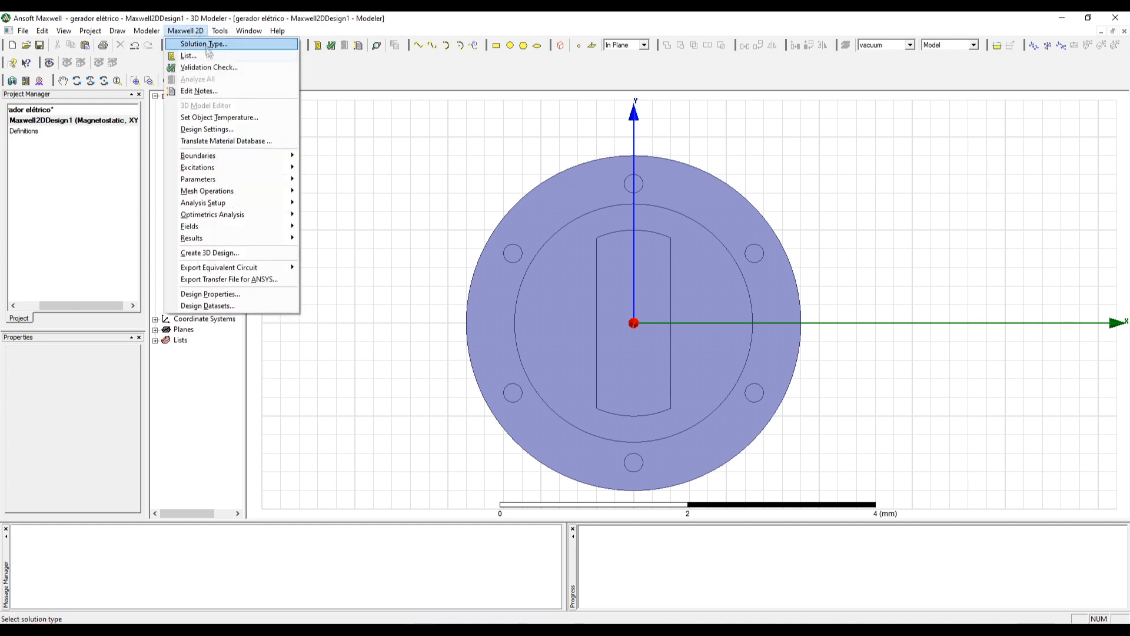
click(233, 252)
click(536, 346)
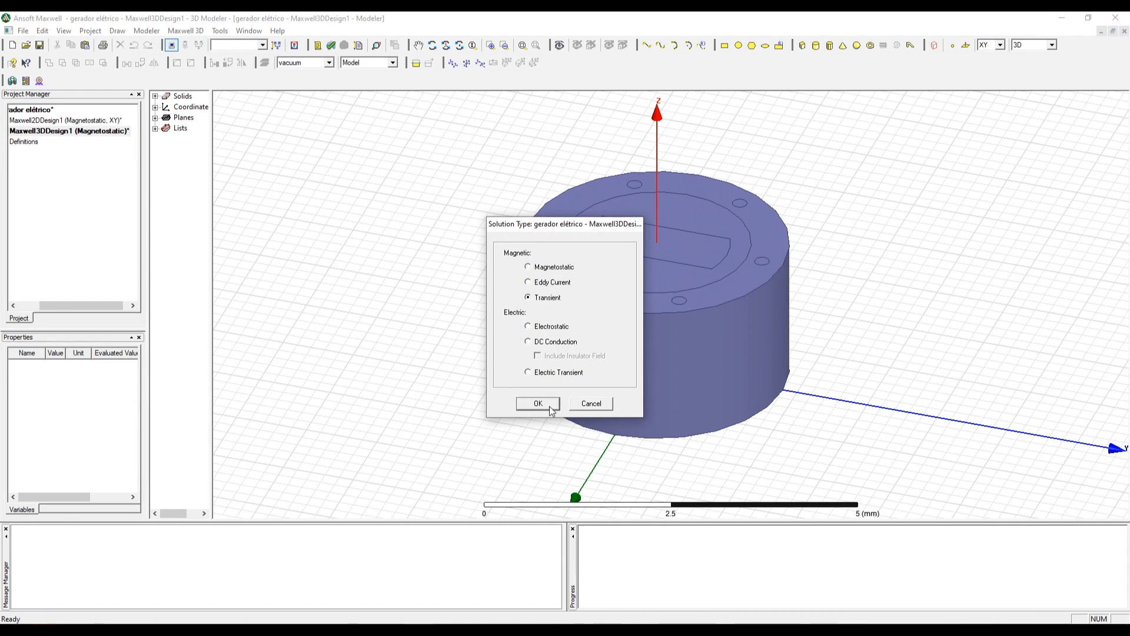
click(550, 406)
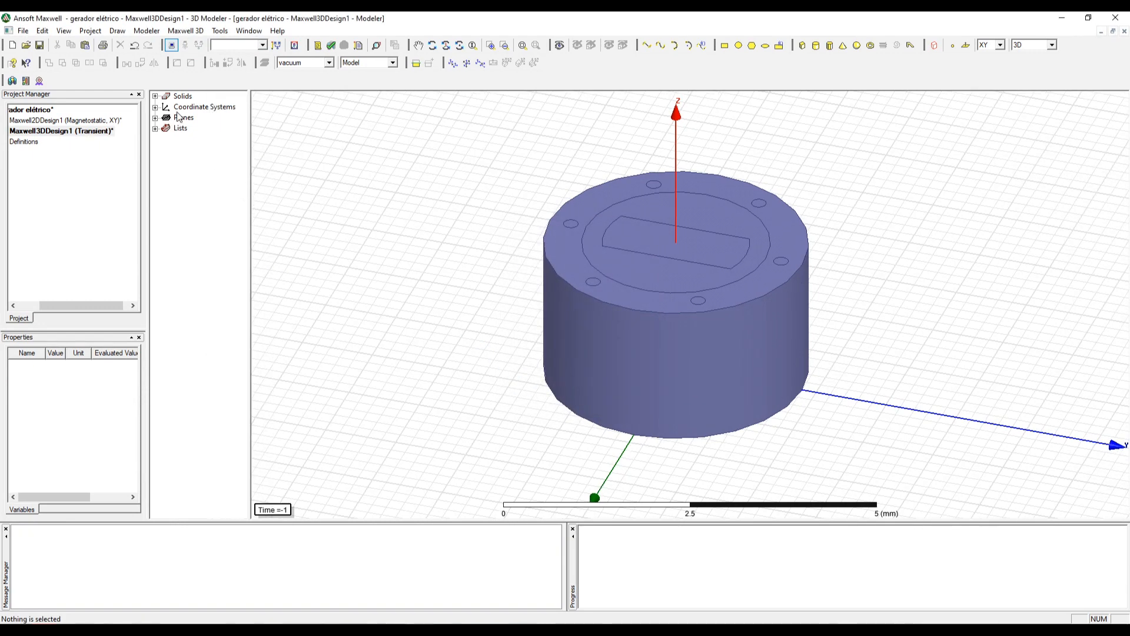
Rename the Circle3 solid, the central block with rounded ends, as Rectangle in its properties.
click(155, 96)
click(166, 107)
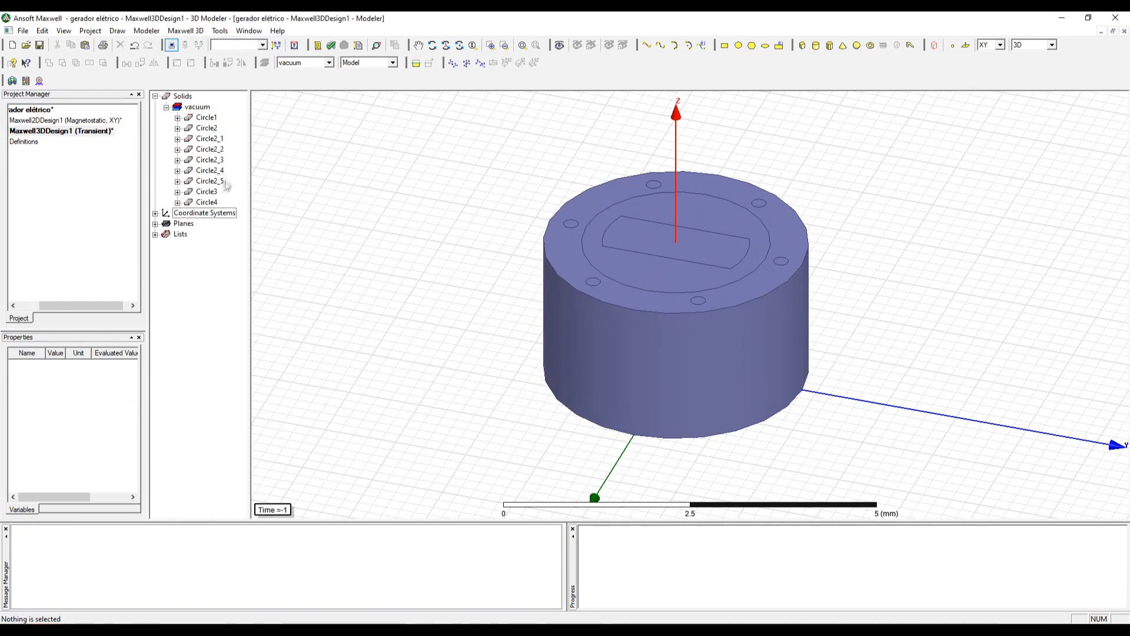
click(208, 192)
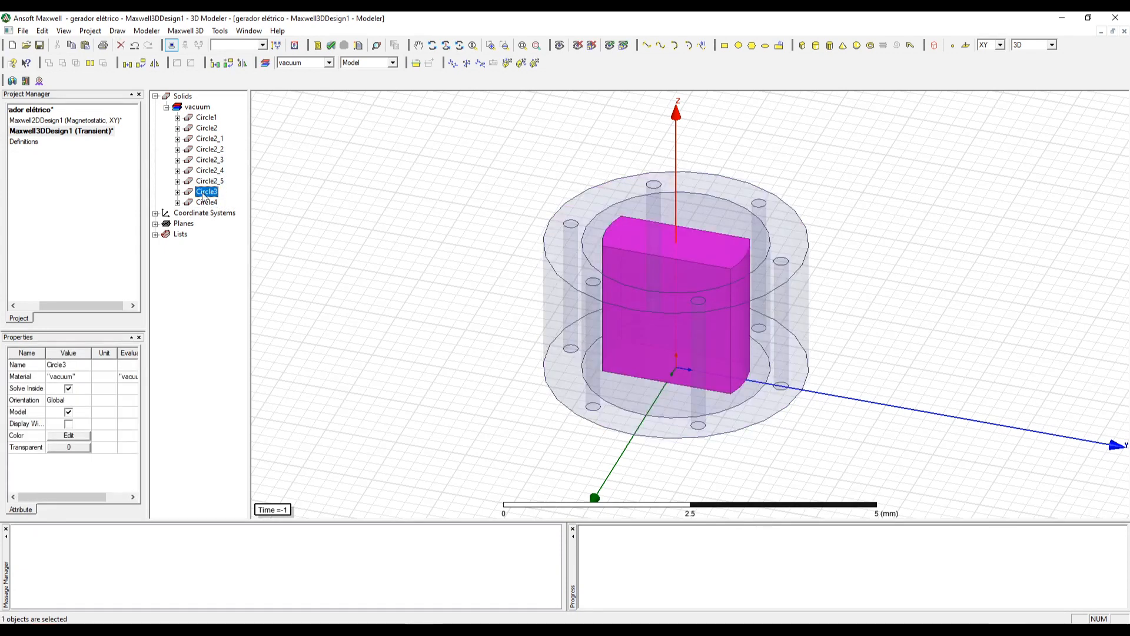
double_click(200, 194)
double_click(202, 194)
right_click(203, 196)
click(263, 269)
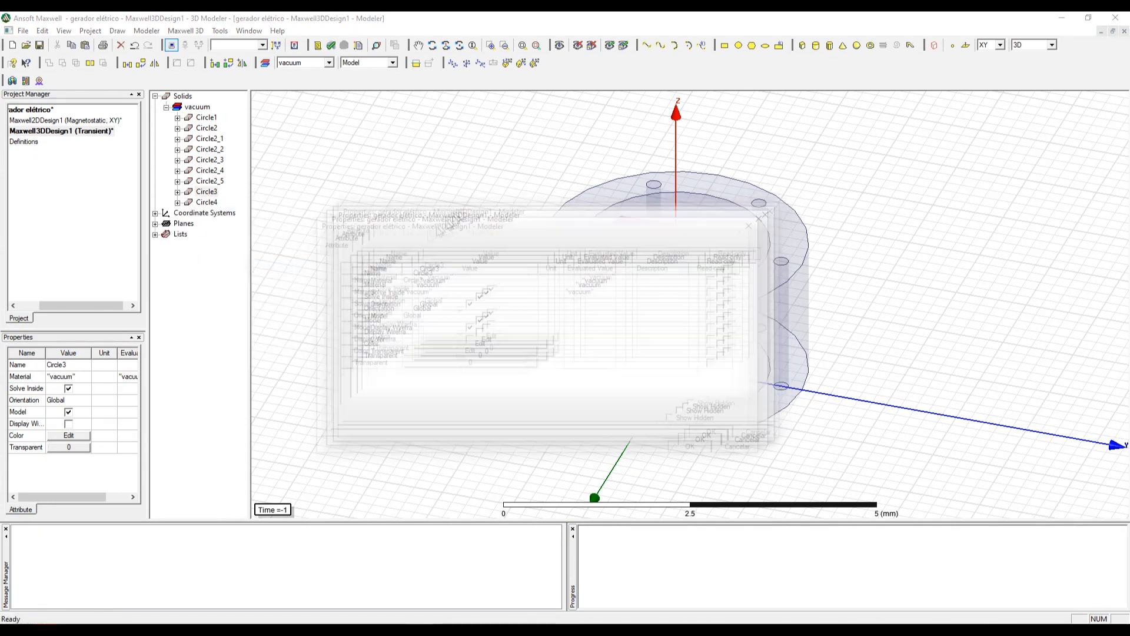
click(378, 315)
Set the central block's colour to olive from the basic colours.
click(447, 386)
click(468, 336)
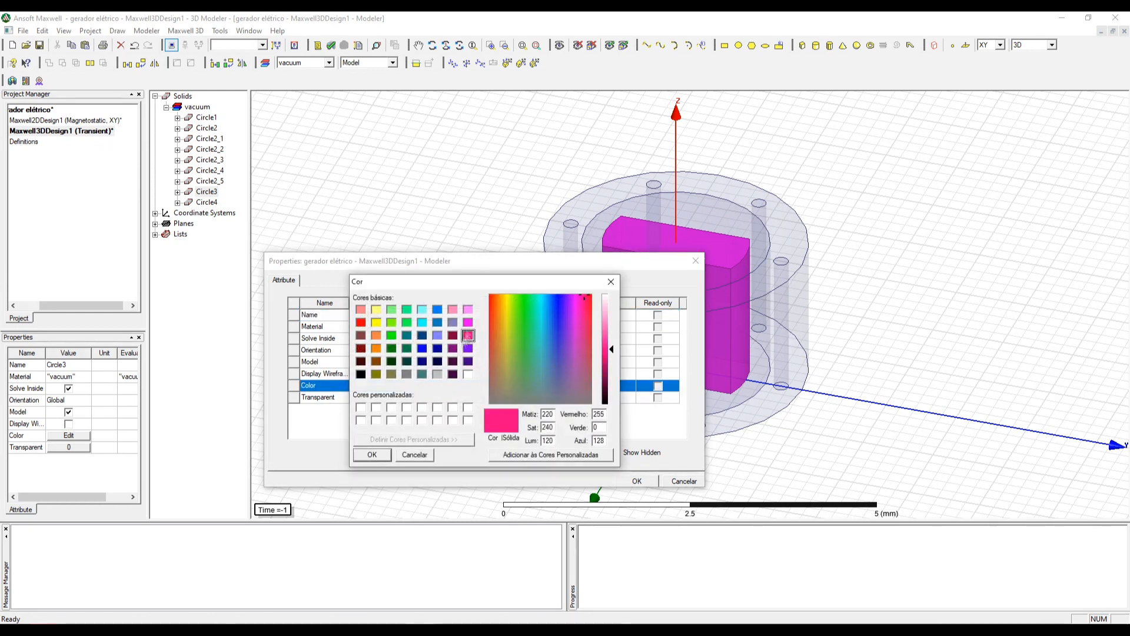
click(376, 374)
click(371, 455)
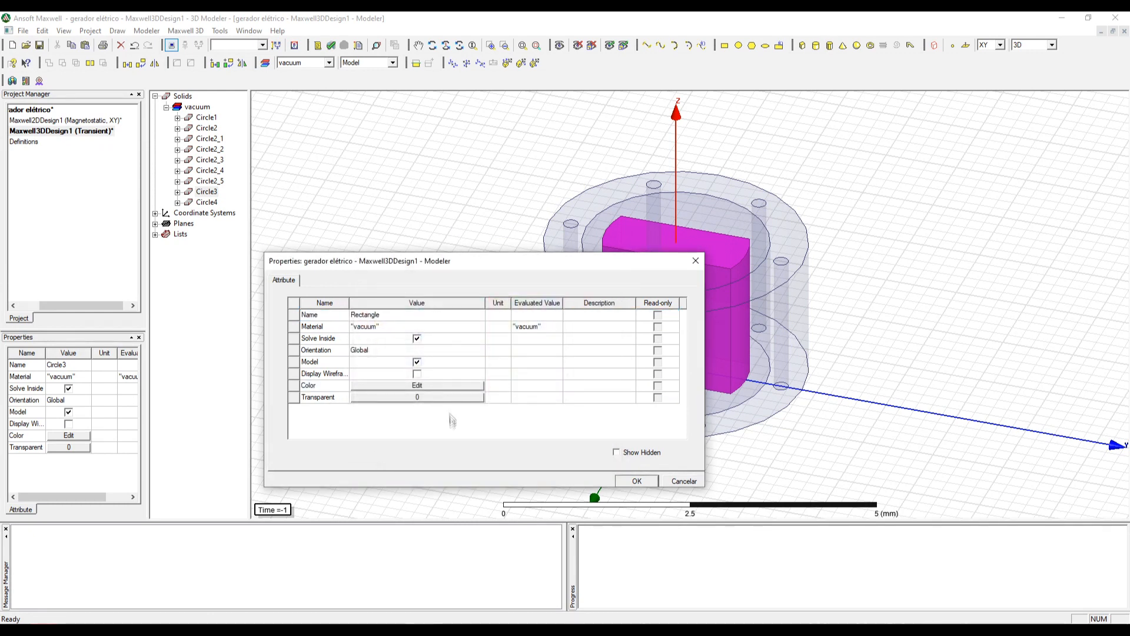
Set the central block's transparency to 0.6 and apply its edited properties.
click(479, 397)
drag(421, 369, 470, 368)
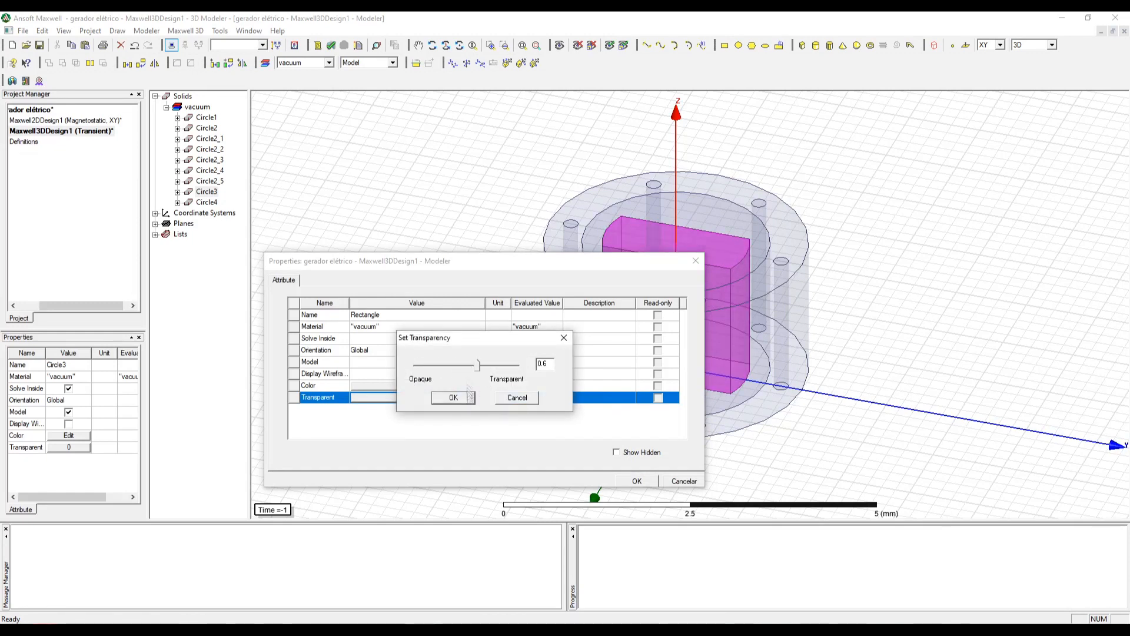
click(453, 397)
click(637, 481)
Set the outer cylinder Circle4's transparency to 0.8 and its colour to dark purple from the basic colours.
click(207, 192)
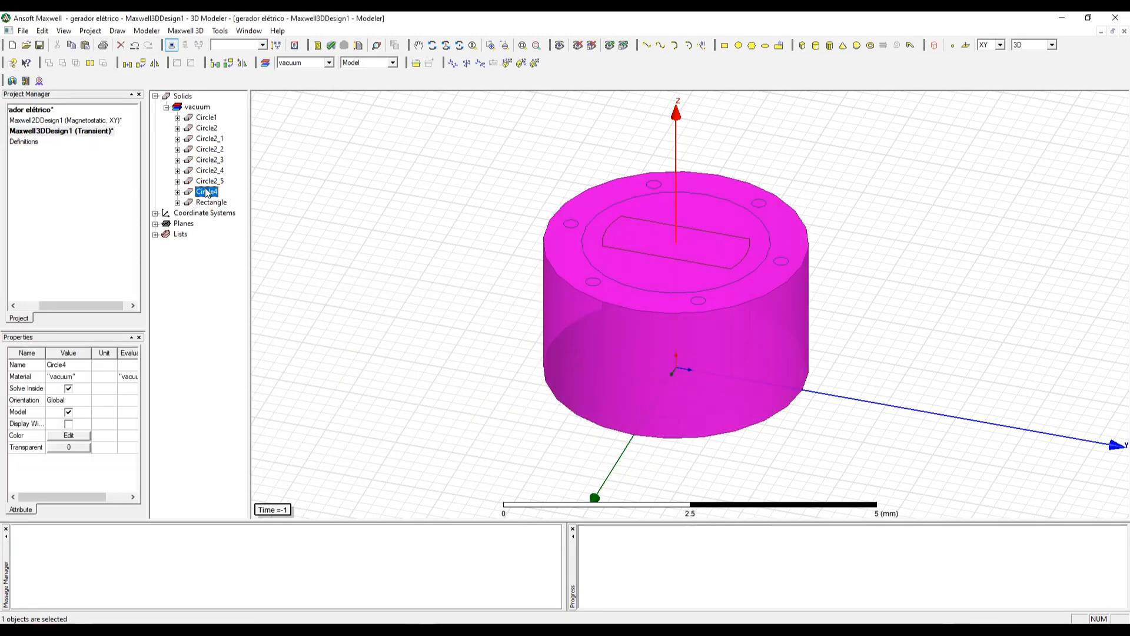
right_click(207, 193)
click(280, 277)
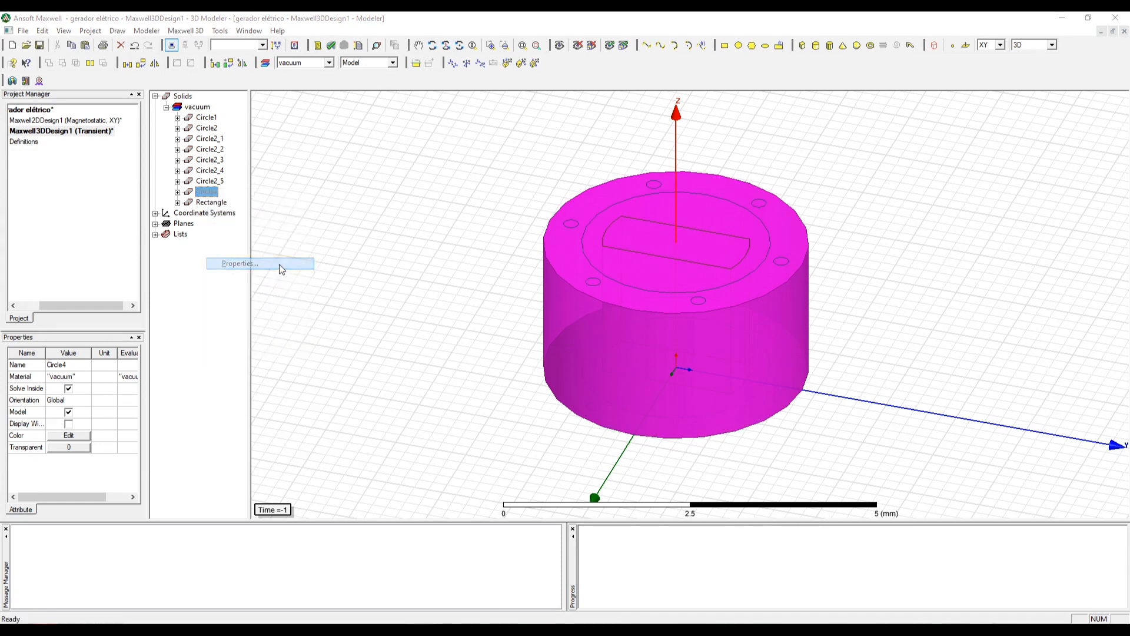
click(419, 396)
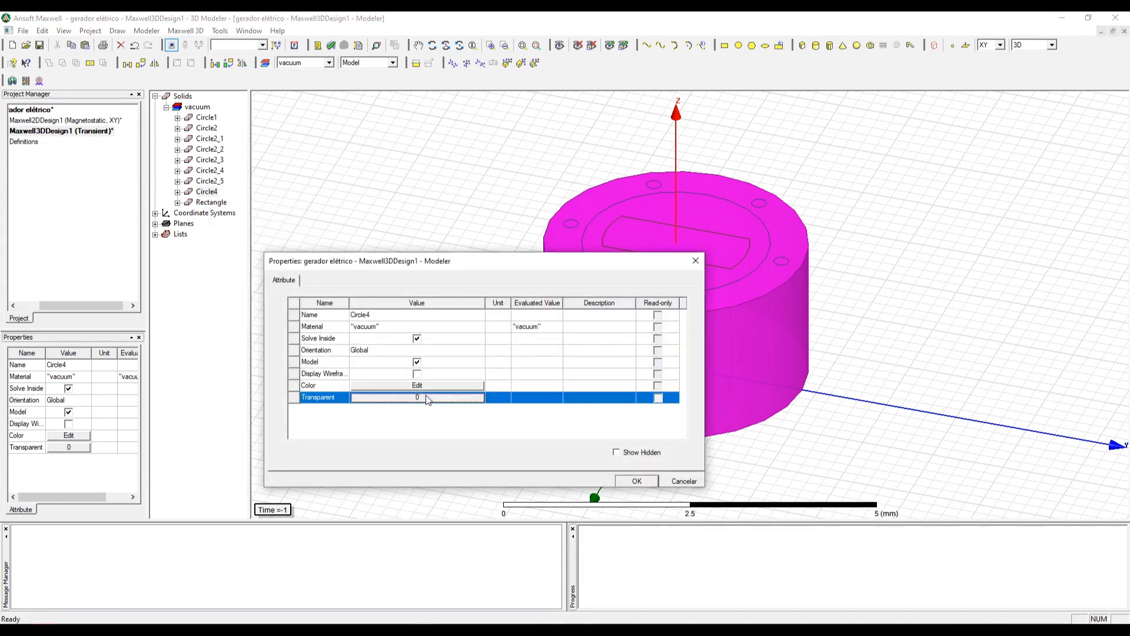
click(497, 366)
click(456, 398)
click(456, 385)
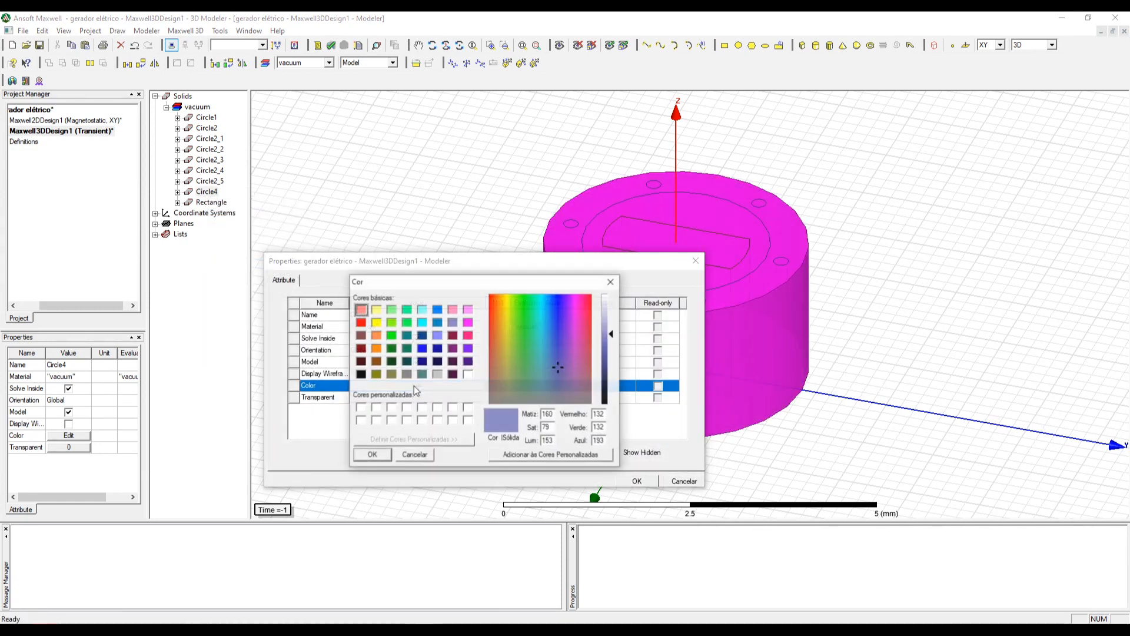
click(468, 361)
click(372, 454)
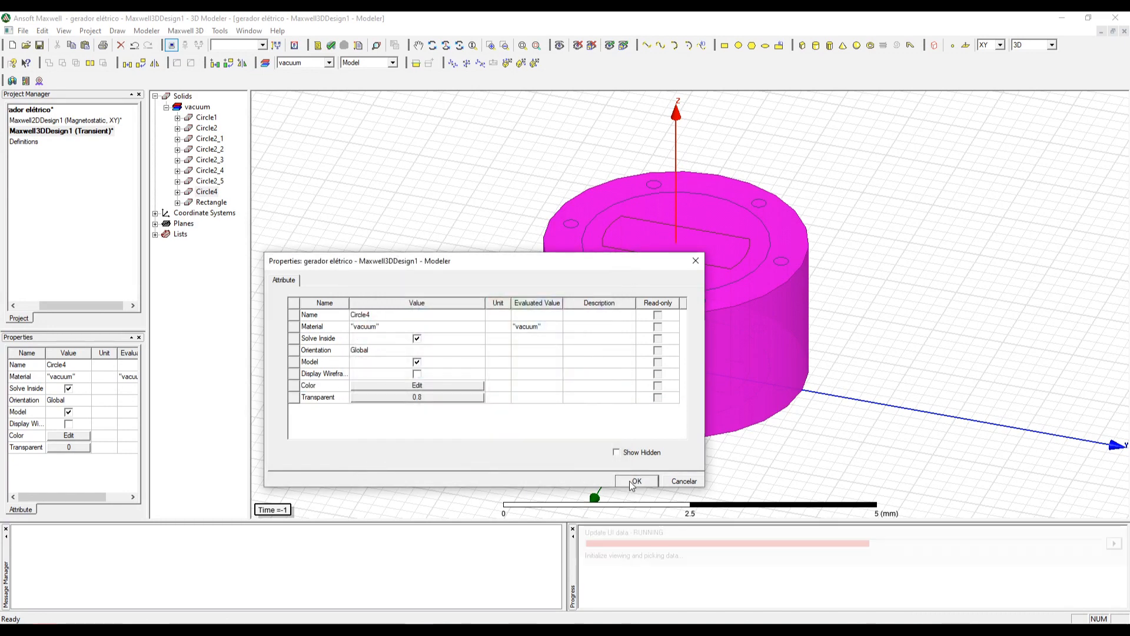
click(636, 481)
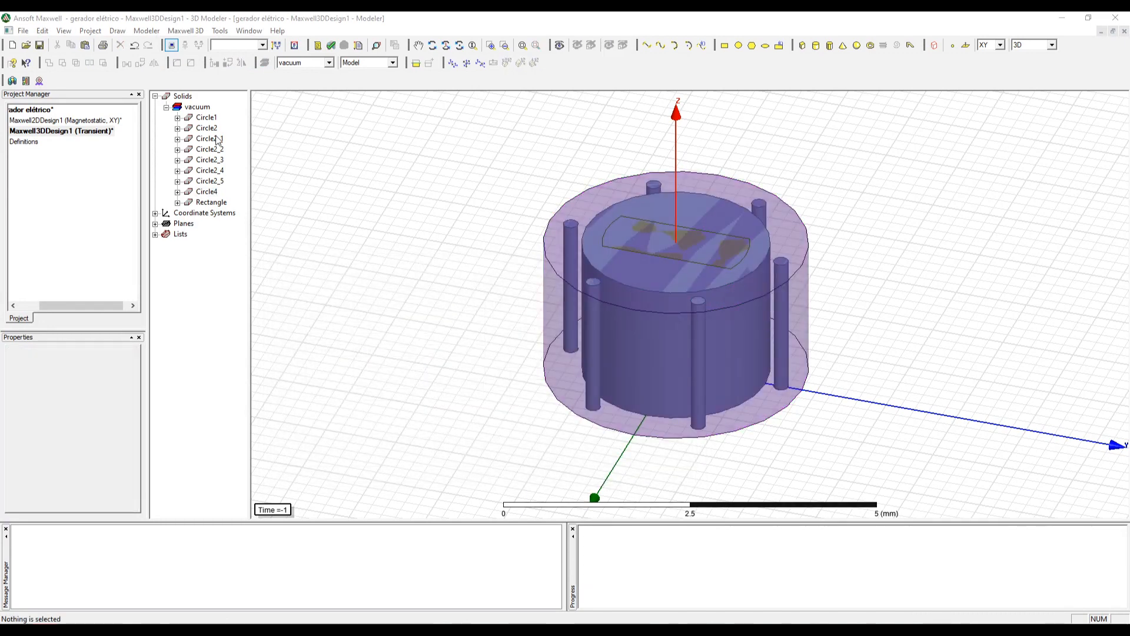
Change the colour of the six small cylinders, Circle2 through Circle2_5, to bright green from the basic colours.
click(212, 131)
ctrl+click(215, 139)
ctrl+click(214, 150)
ctrl+click(213, 161)
ctrl+click(212, 171)
ctrl+click(211, 182)
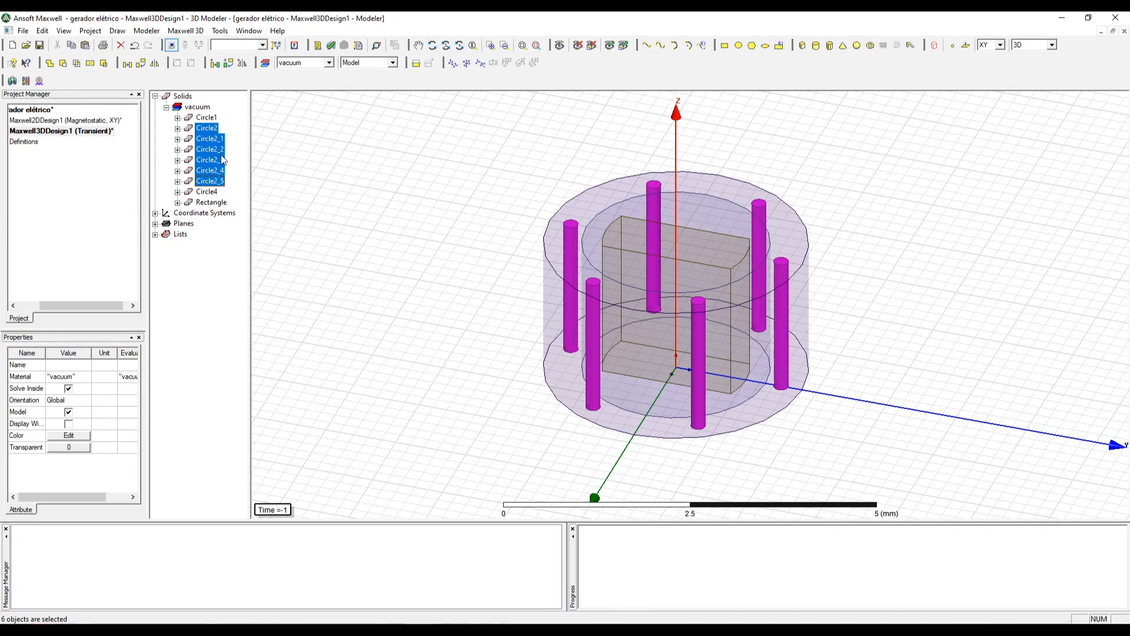
right_click(221, 181)
click(269, 246)
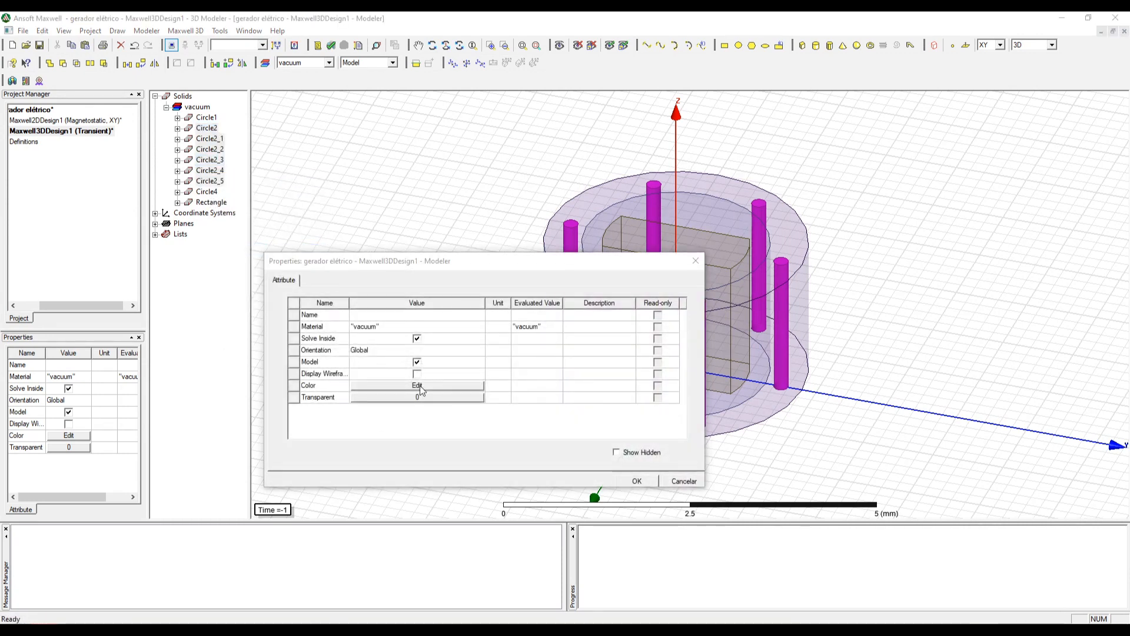
click(432, 384)
click(407, 323)
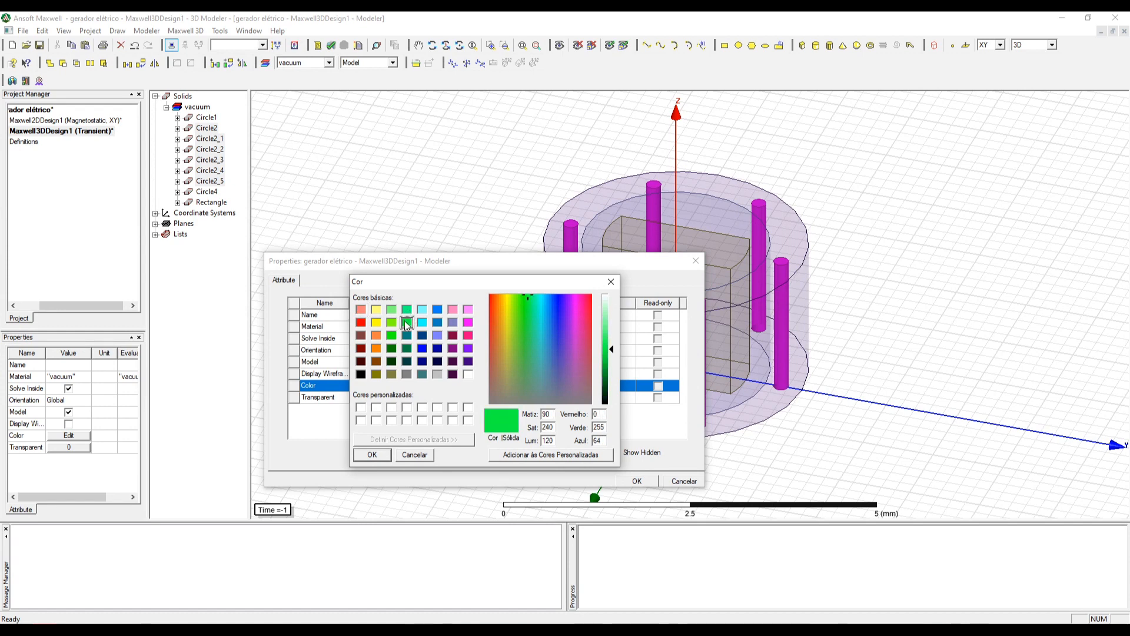
click(372, 455)
Set the transparency of the six small cylinders to 0.6 and apply their properties.
click(412, 397)
click(483, 372)
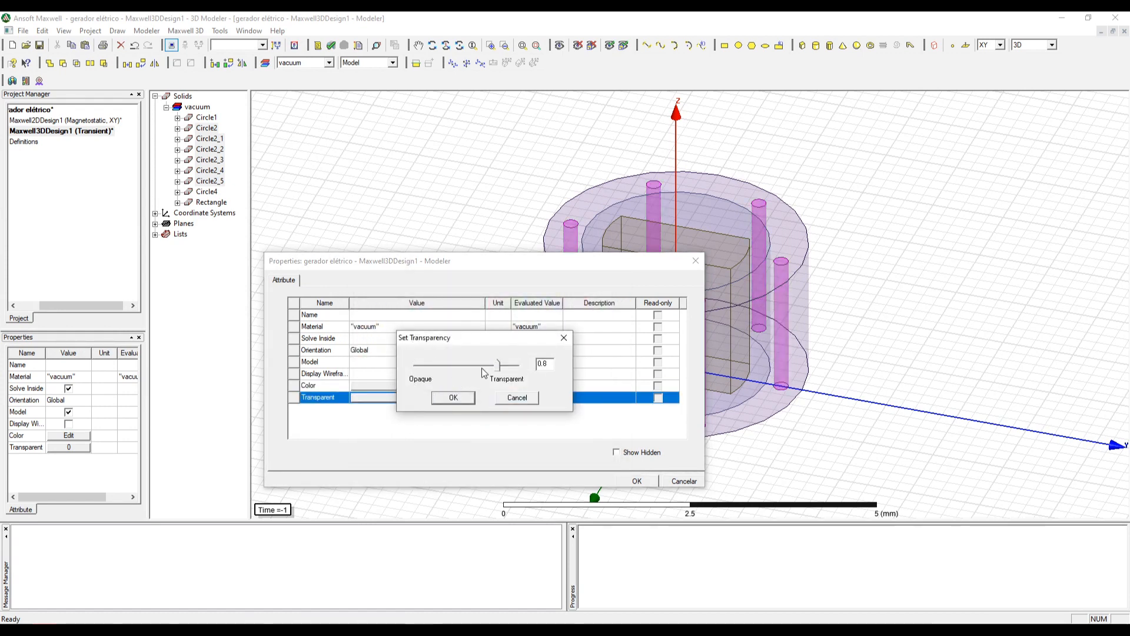
drag(496, 370, 476, 372)
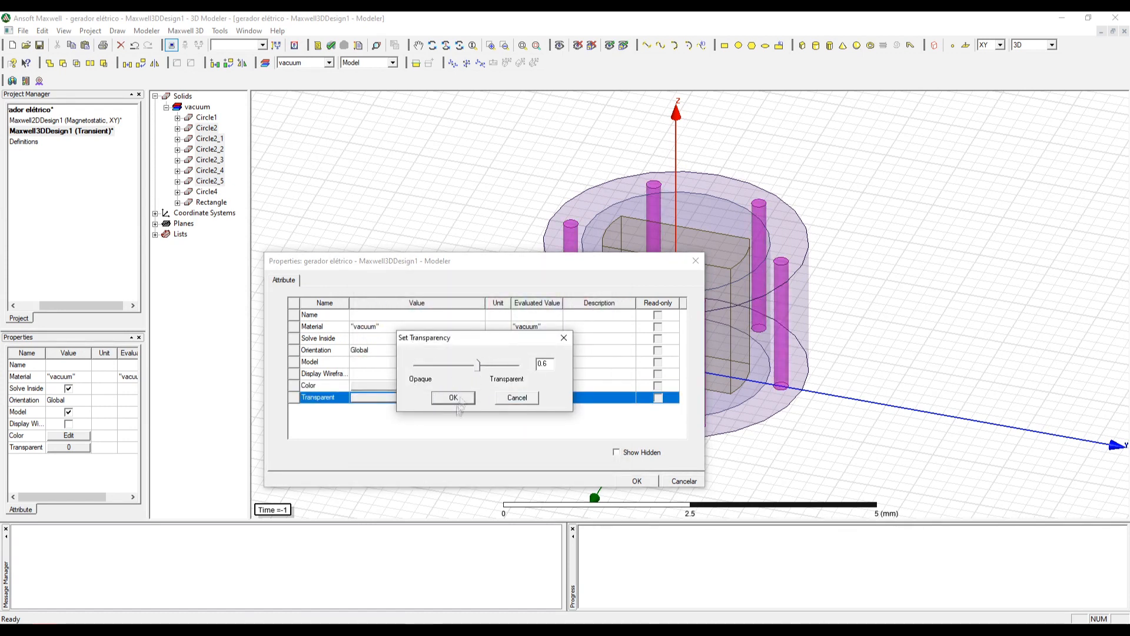
click(453, 397)
click(636, 481)
click(522, 449)
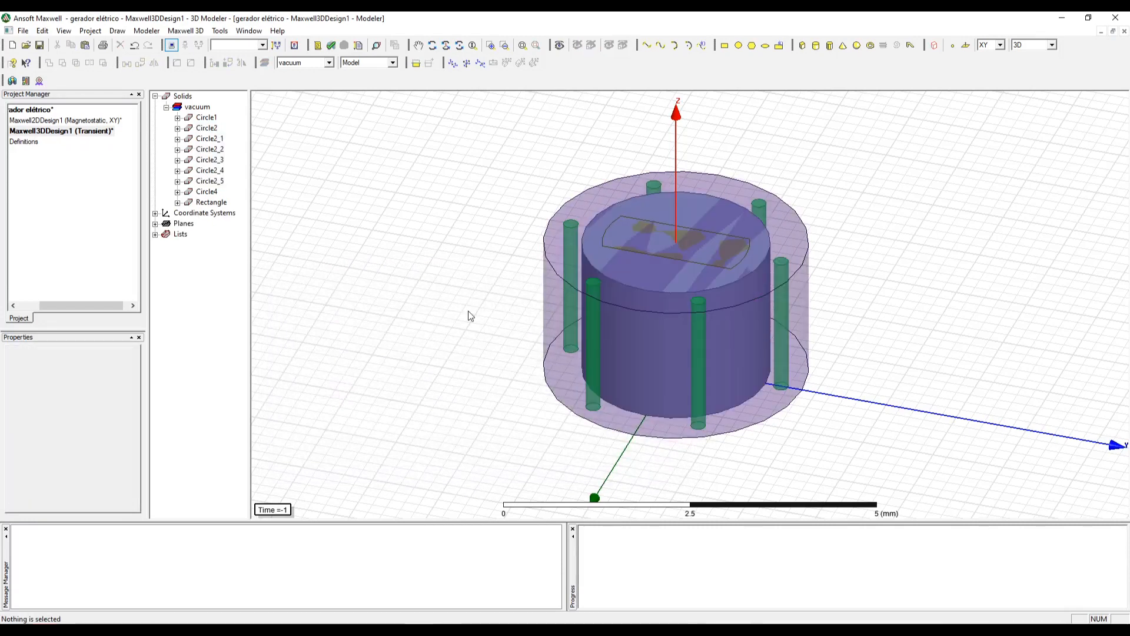
Set the inner cylinder Circle1's colour to violet from the basic colours and its transparency to 0.8.
click(216, 119)
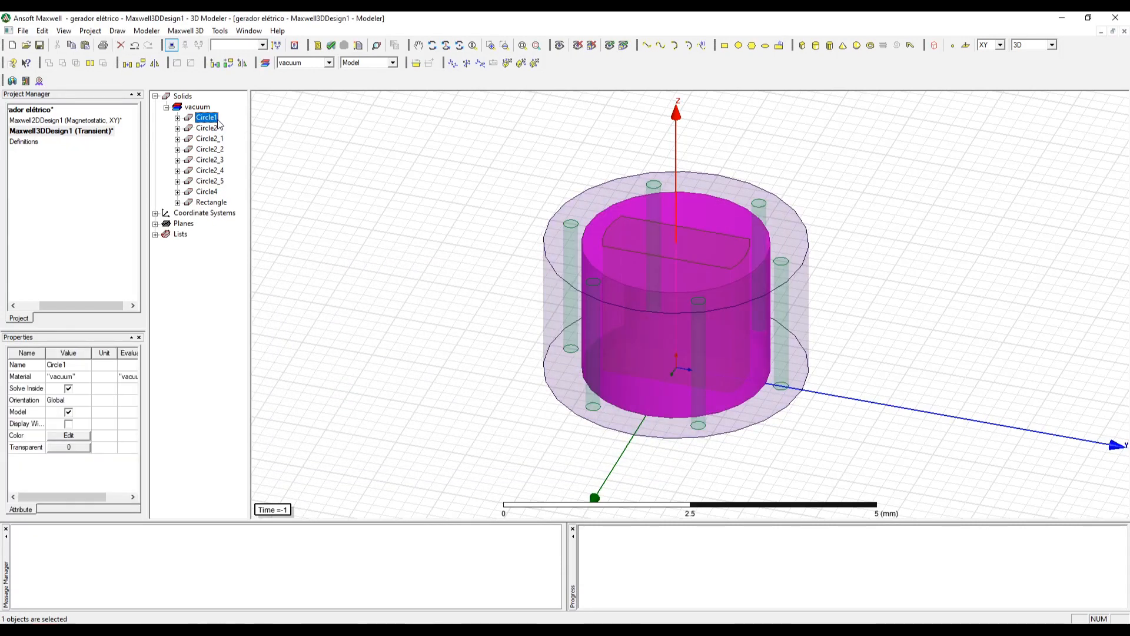
right_click(213, 121)
click(253, 193)
click(446, 386)
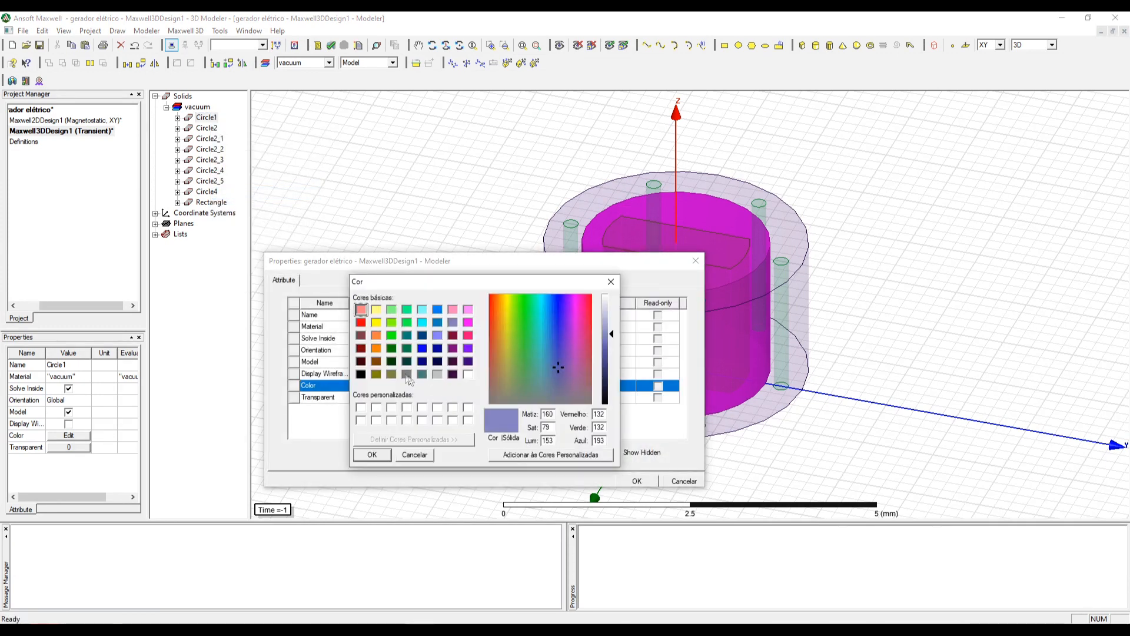
click(468, 348)
click(372, 454)
click(449, 397)
drag(418, 365, 498, 365)
click(453, 397)
click(636, 481)
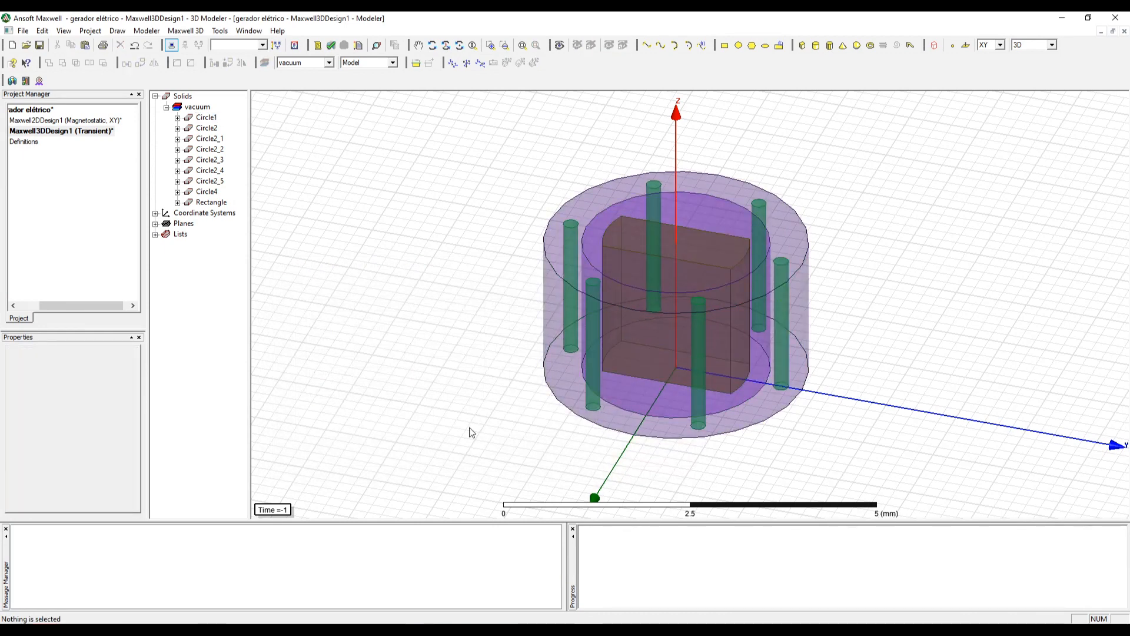
Recolour the six small cylinders, Circle2 through Circle2_5, to blue from the basic colours.
click(209, 128)
click(210, 138)
click(209, 128)
ctrl+click(210, 138)
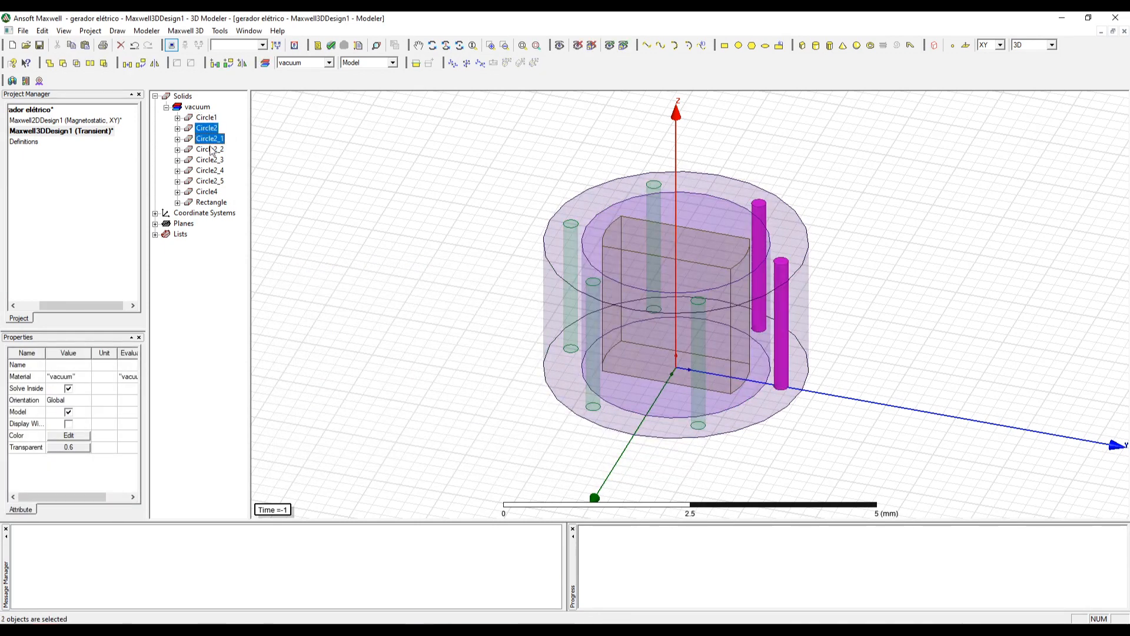
ctrl+click(210, 150)
ctrl+click(211, 161)
ctrl+click(210, 170)
ctrl+click(210, 181)
right_click(211, 164)
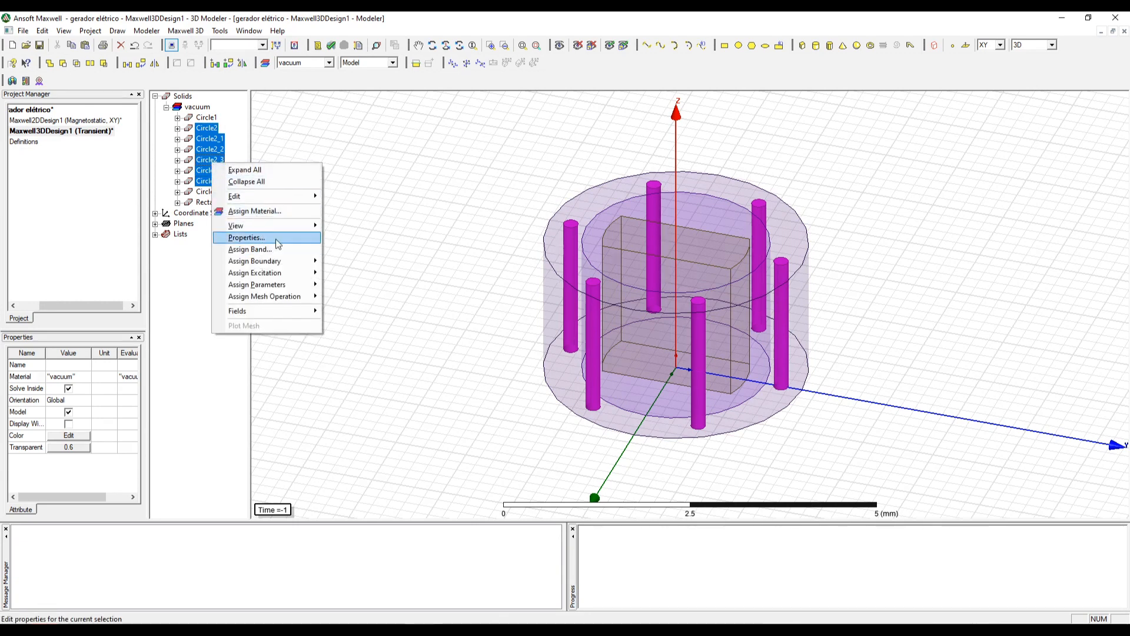
click(253, 236)
click(396, 387)
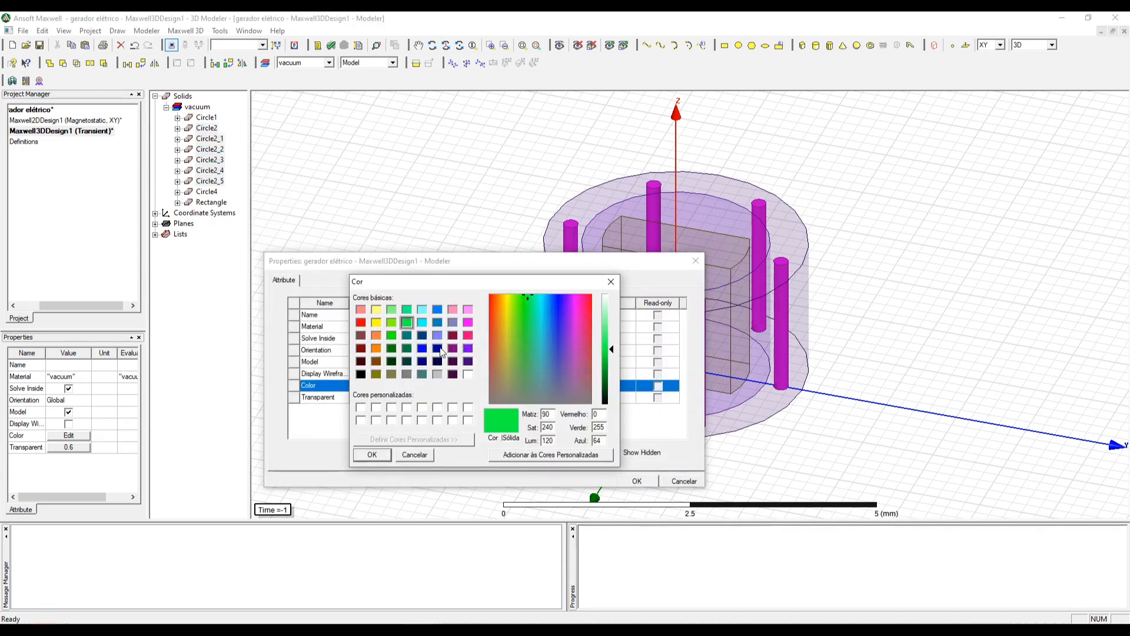
click(426, 352)
click(372, 455)
Set the six small cylinders' transparency to 0.8 and apply their properties.
click(416, 398)
drag(544, 370, 562, 369)
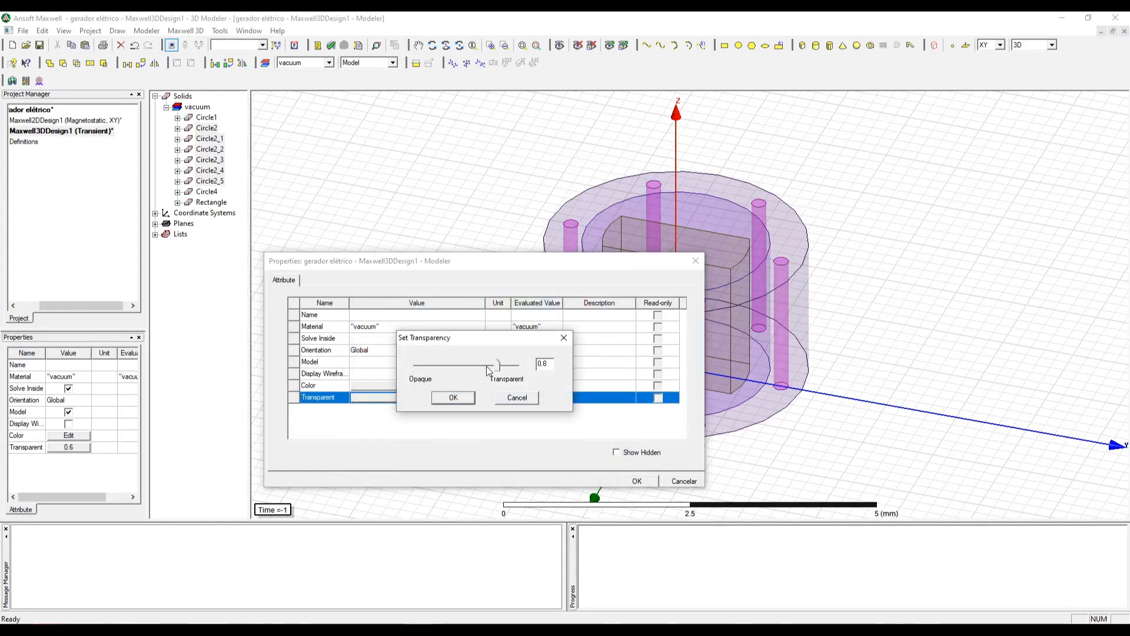
click(497, 397)
click(637, 481)
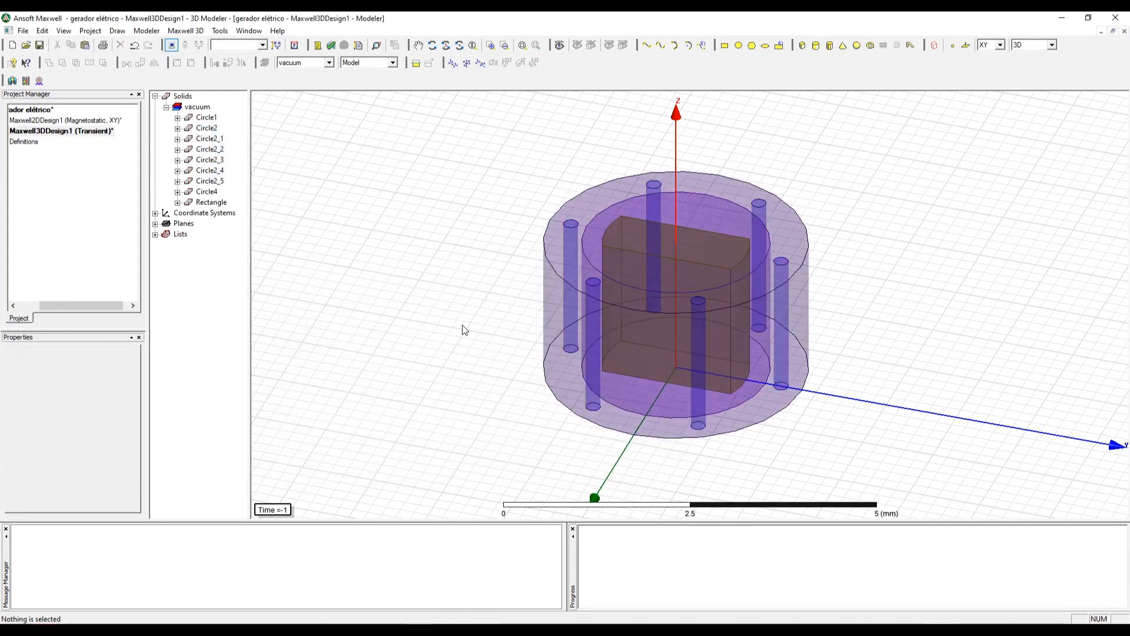
Assign the Alnico9 material to the central block named Rectangle.
click(210, 202)
right_click(211, 202)
click(284, 248)
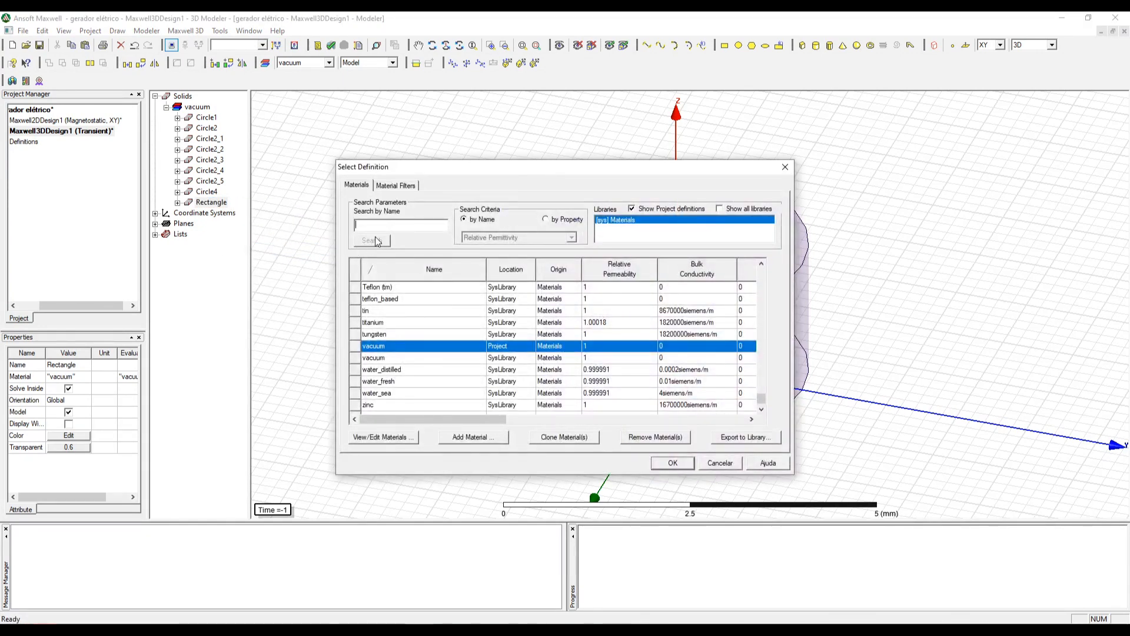
text(ah)
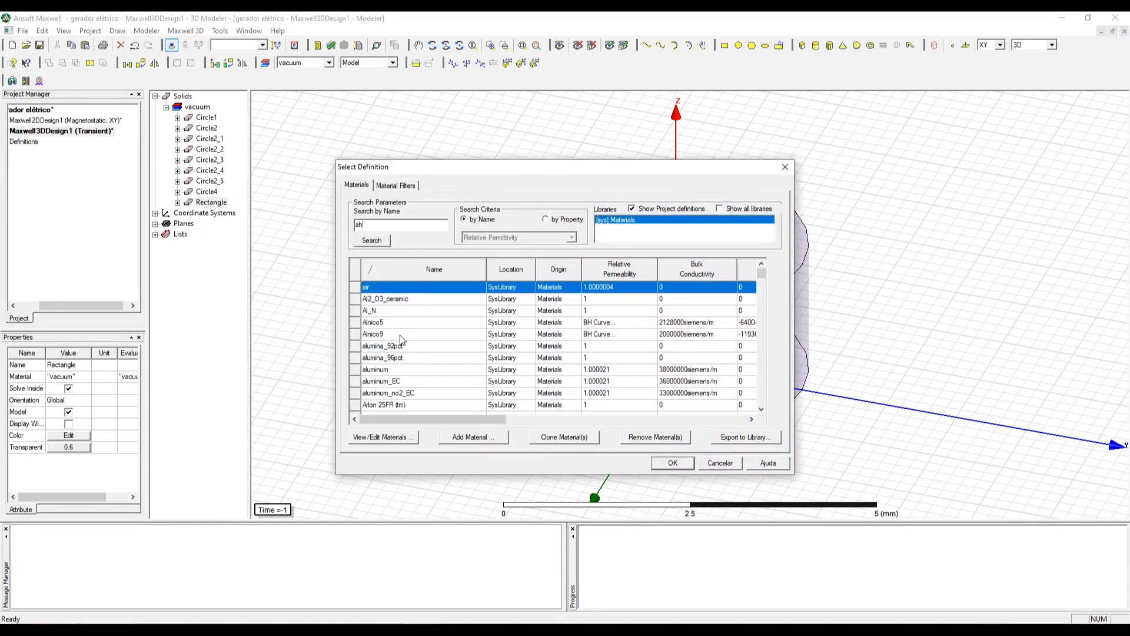
click(399, 336)
double_click(405, 340)
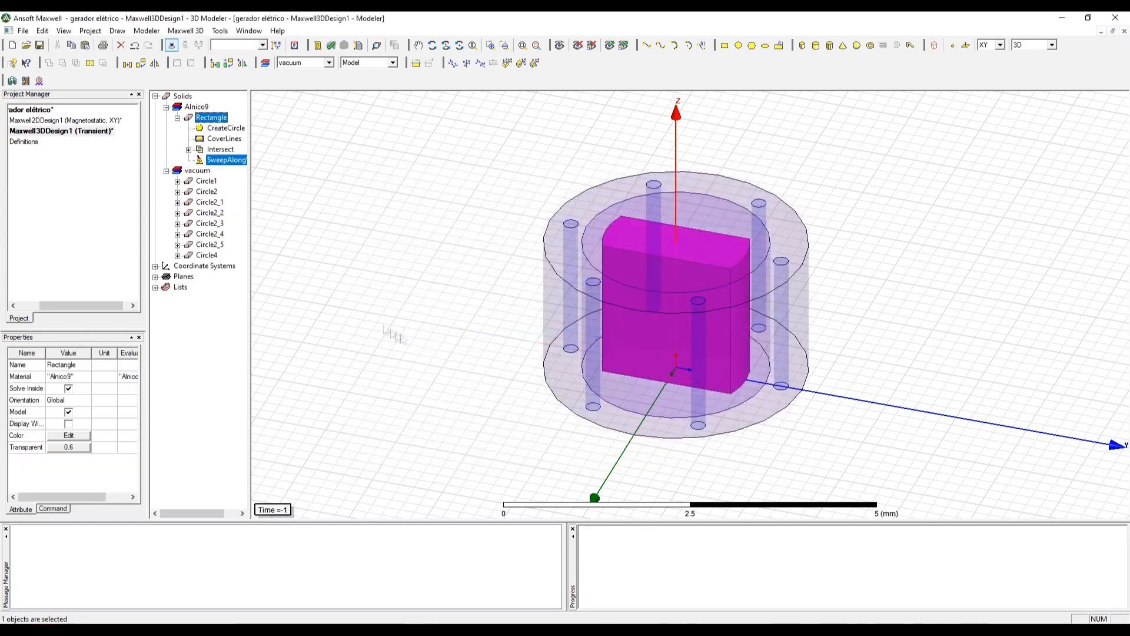
Assign the copper material to the six small cylinders, Circle2 through Circle2_5, and clear the selection.
click(207, 192)
click(214, 203)
click(210, 193)
ctrl+click(212, 203)
ctrl+click(212, 214)
ctrl+click(212, 224)
ctrl+click(211, 234)
ctrl+click(213, 245)
right_click(213, 245)
click(247, 289)
text(c)
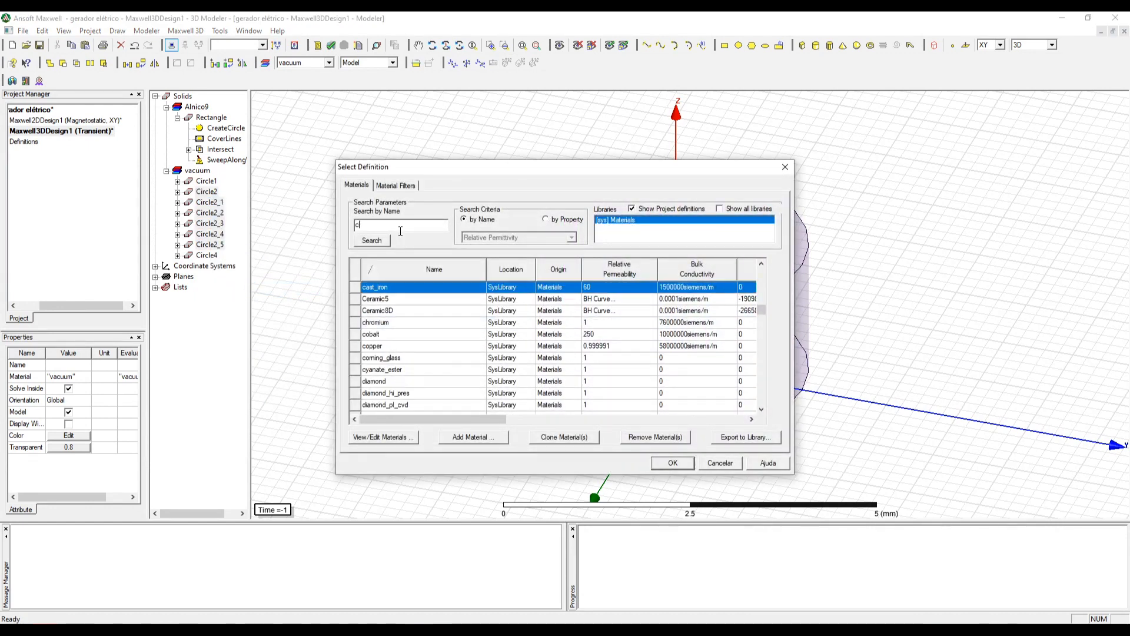
text(op)
click(668, 464)
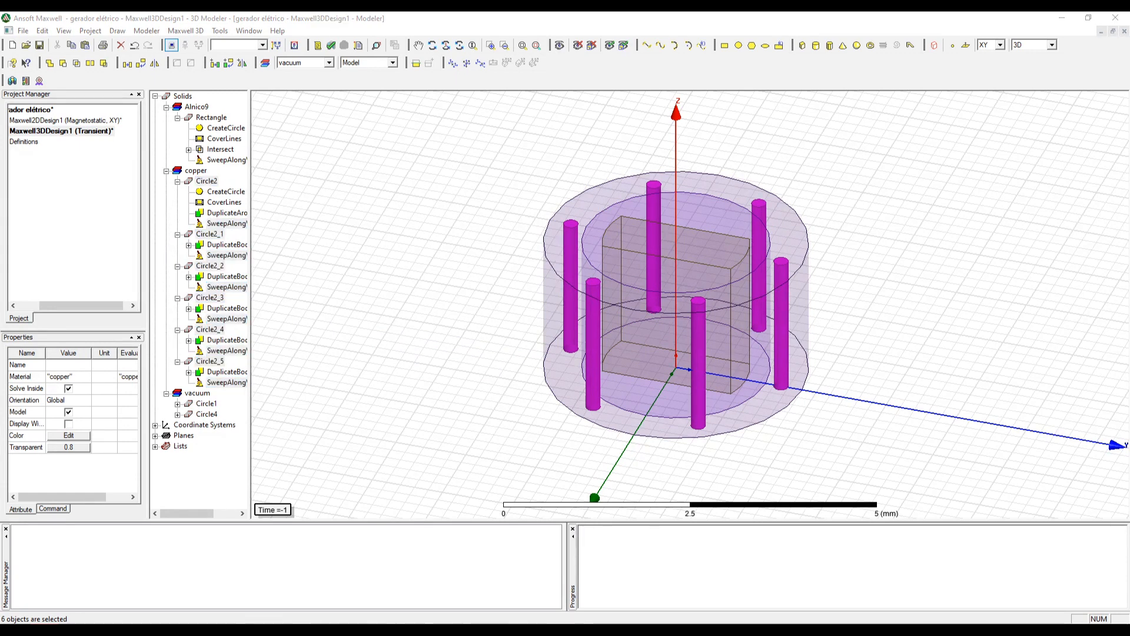
click(453, 262)
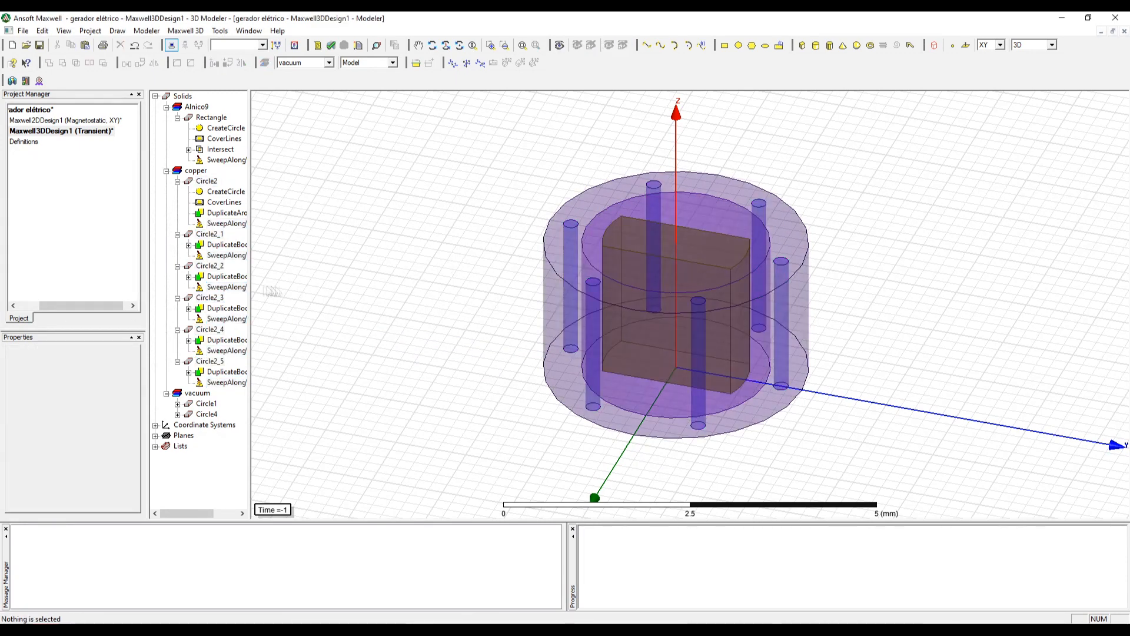
Widen the model tree and collapse the operation history of all six copper cylinders.
drag(251, 290, 297, 290)
click(177, 180)
click(177, 191)
click(177, 202)
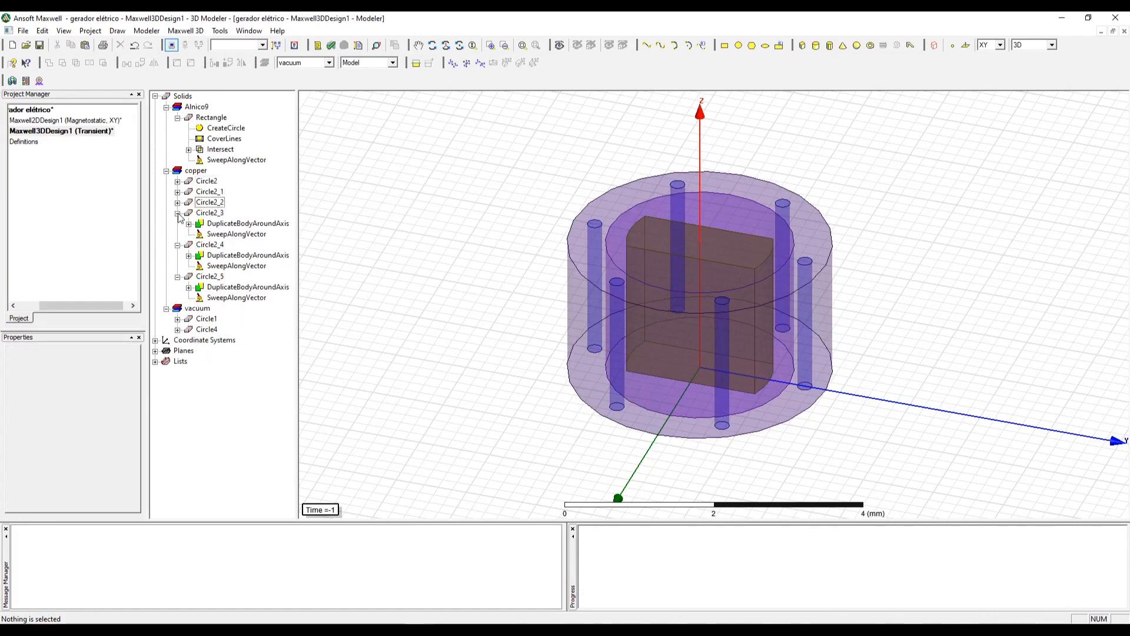
click(177, 213)
click(177, 223)
click(177, 234)
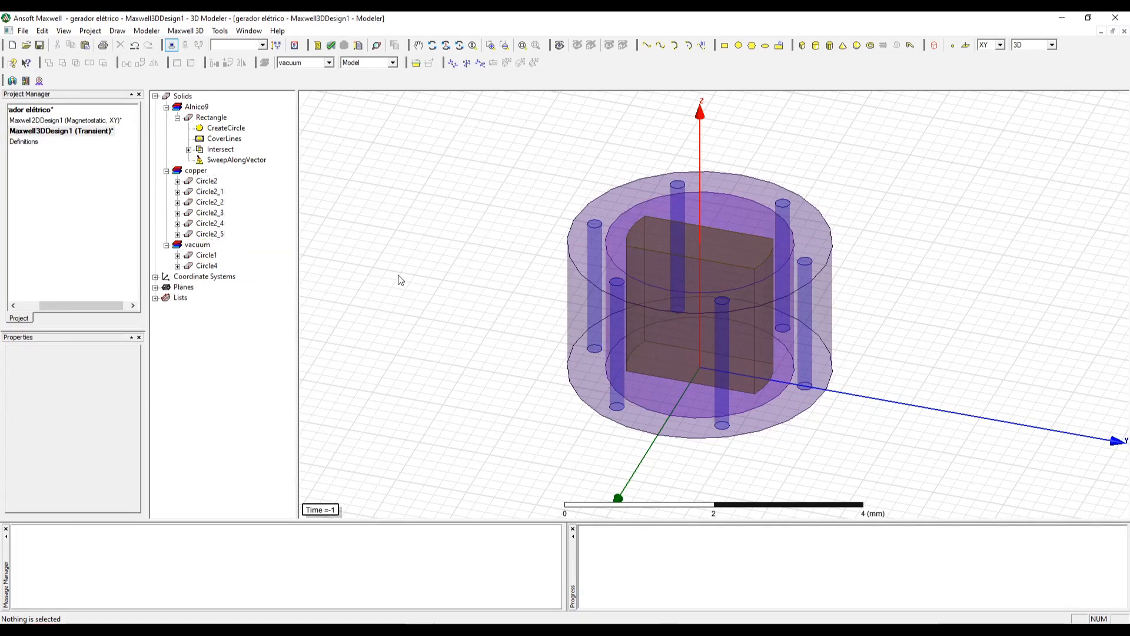
Raise the central Alnico9 block's transparency to about 0.8 in its properties.
scroll(398, 279, down, 1)
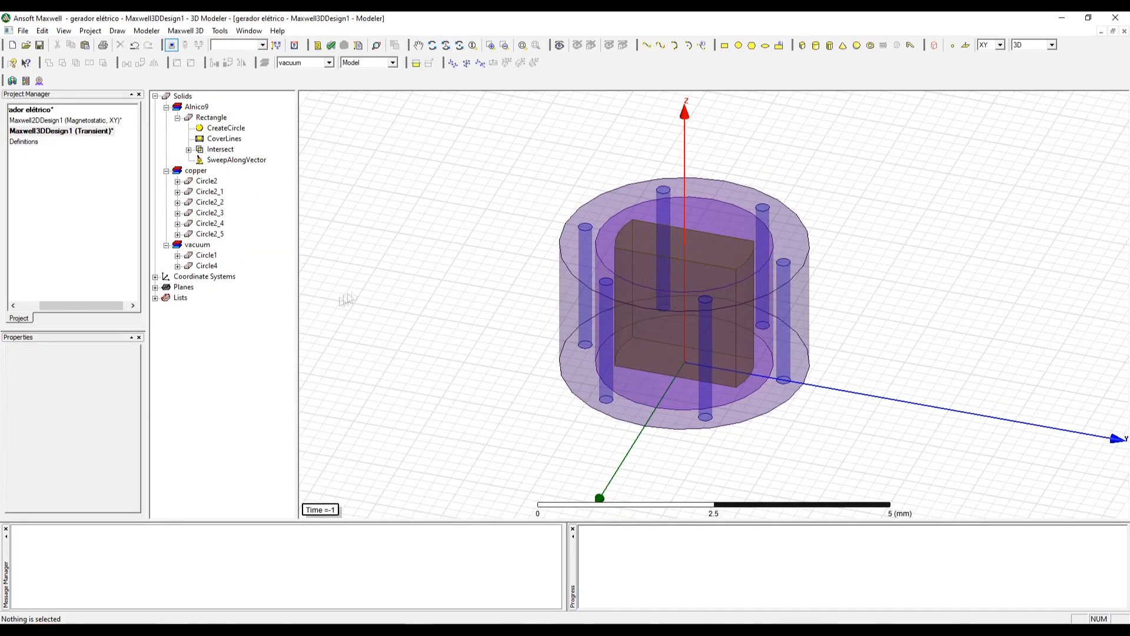
right_click(207, 117)
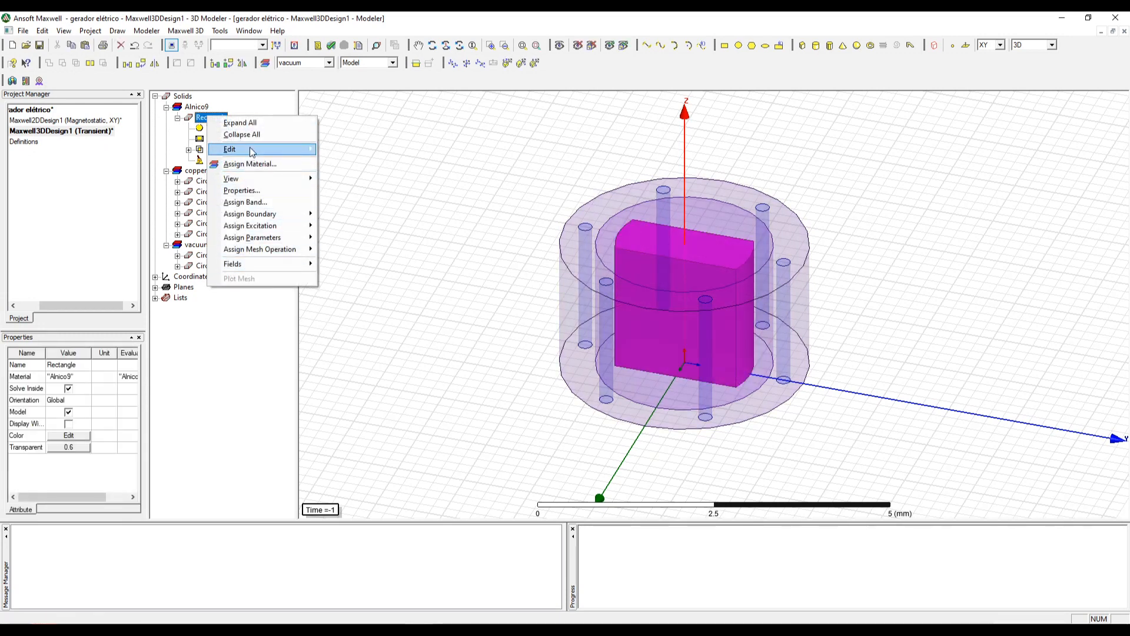
click(203, 108)
right_click(207, 116)
click(253, 191)
click(417, 397)
drag(478, 366, 493, 366)
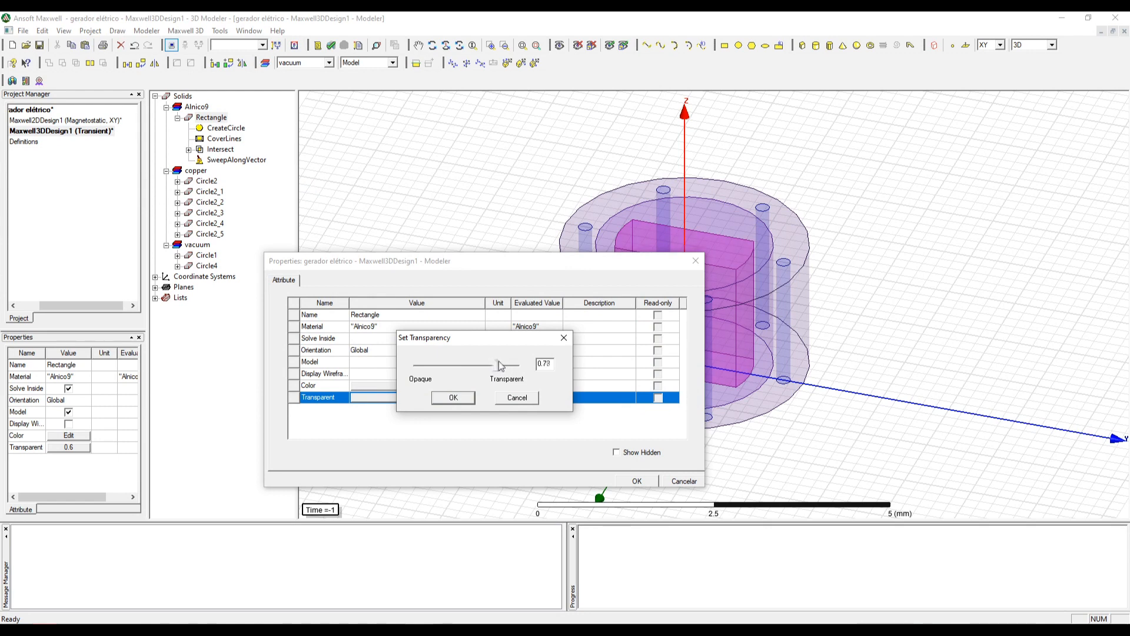
click(469, 397)
key(Return)
click(467, 364)
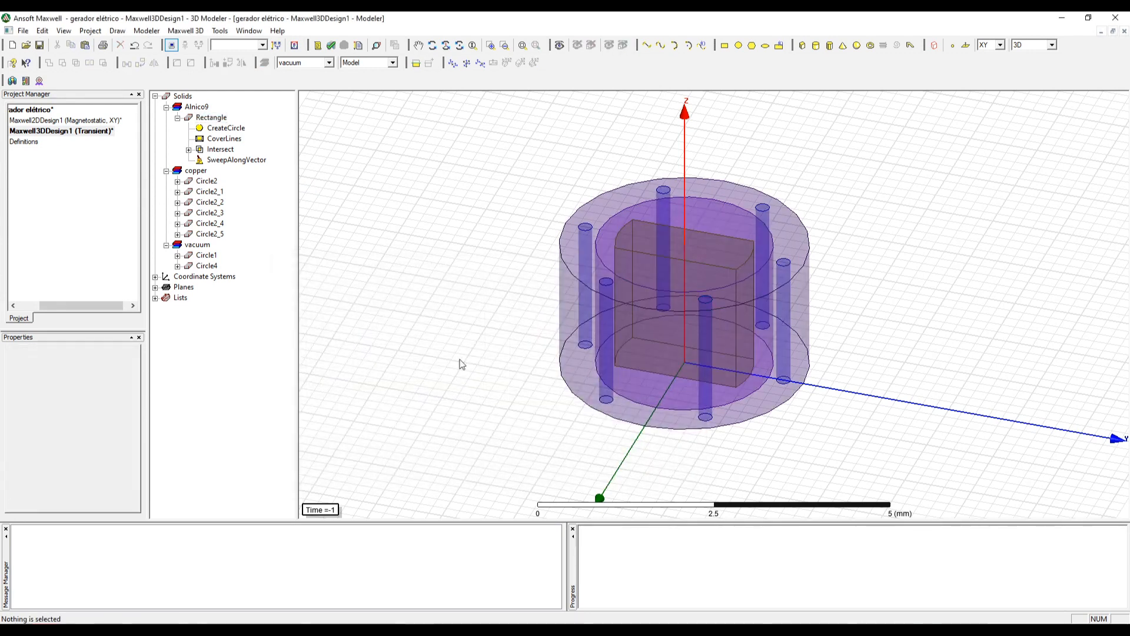
Assign a motion band to the inner vacuum cylinder Circle1 with rotation about the positive Global Z axis.
drag(99, 306, 78, 308)
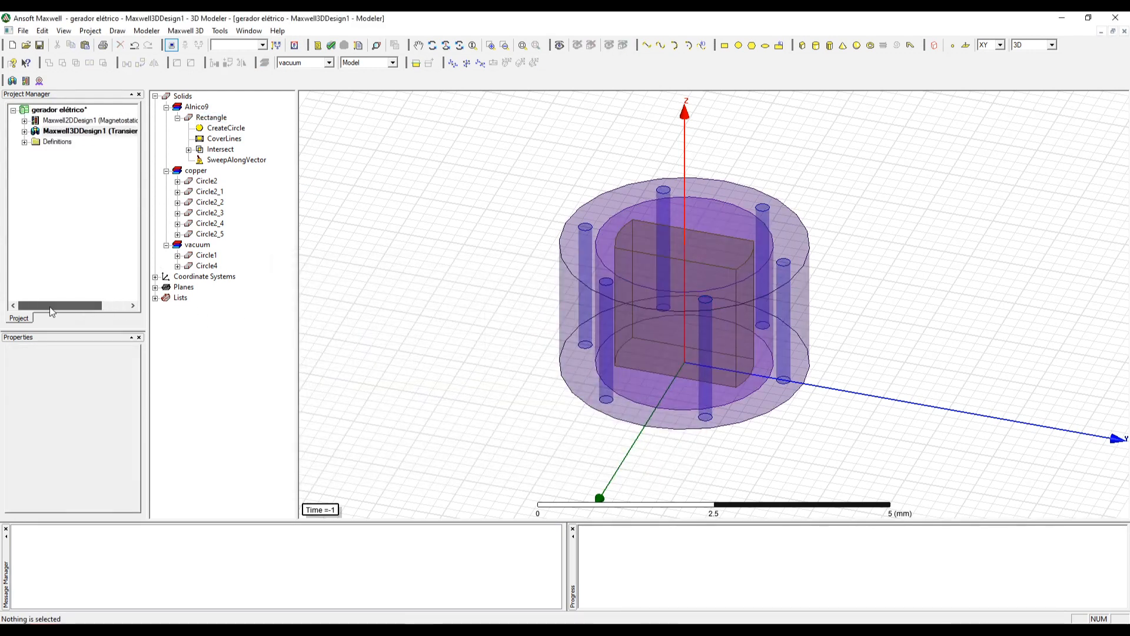
click(24, 130)
click(207, 256)
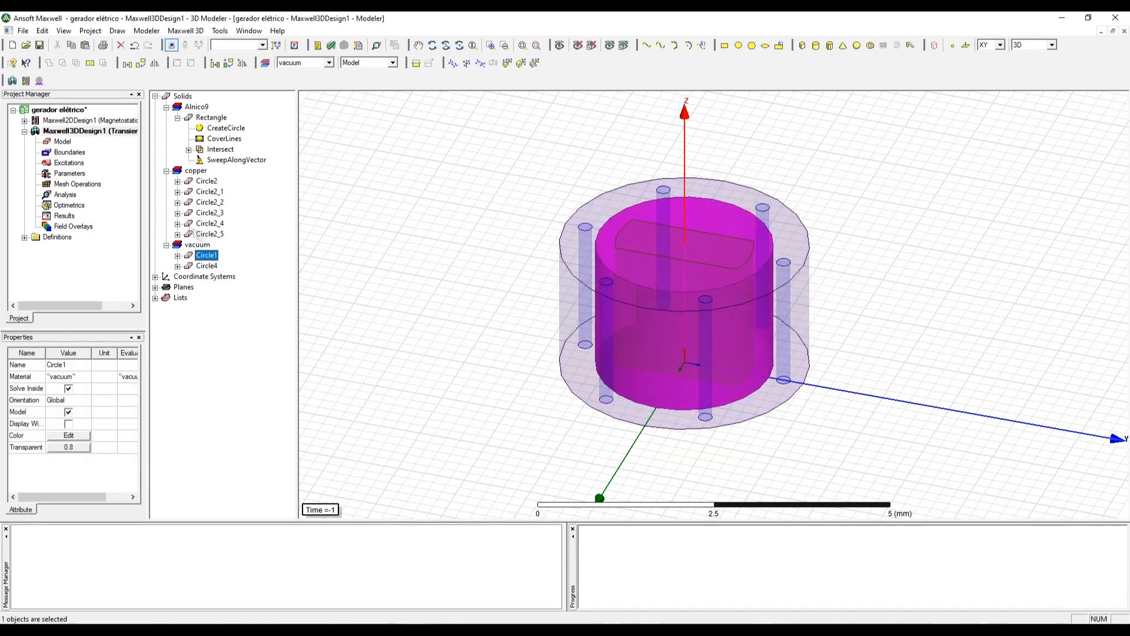
right_click(63, 142)
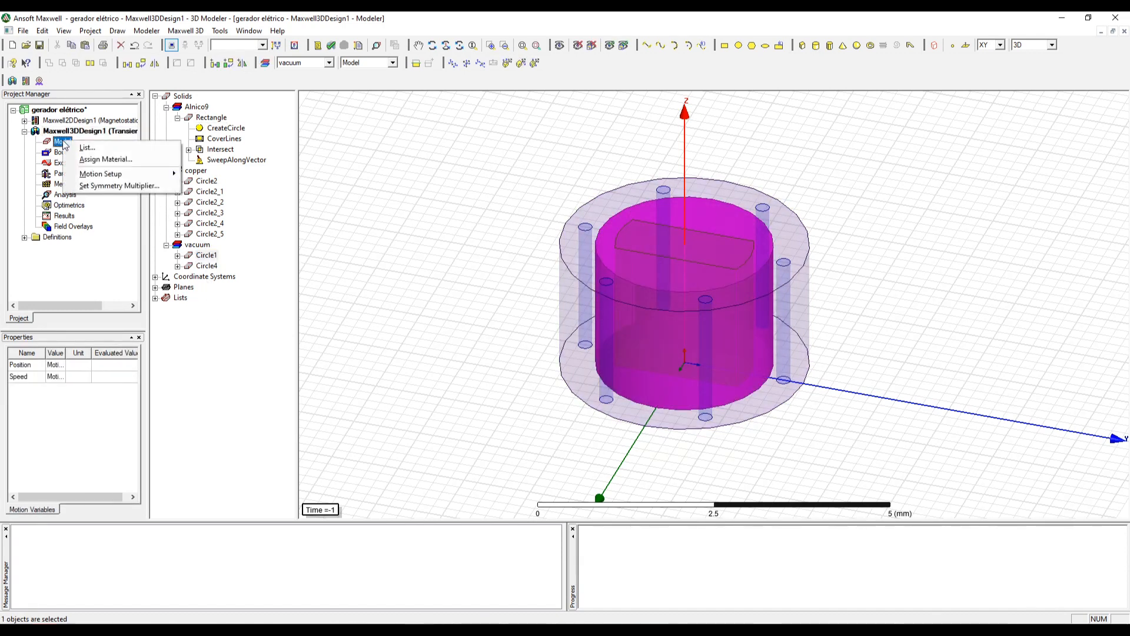
mouse_move(118, 174)
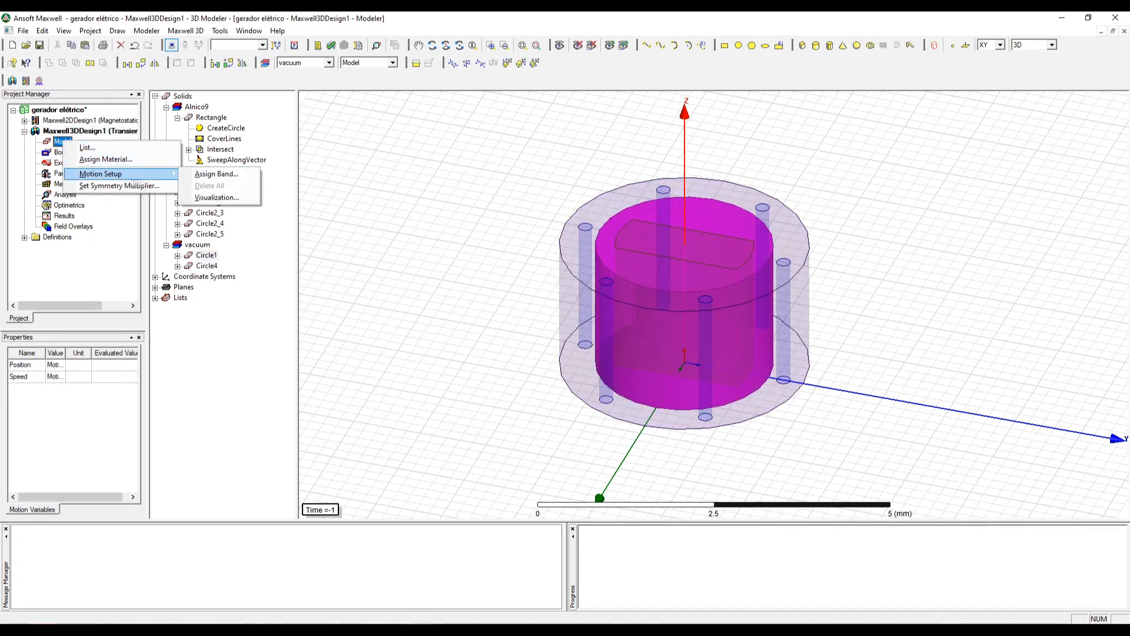
click(216, 175)
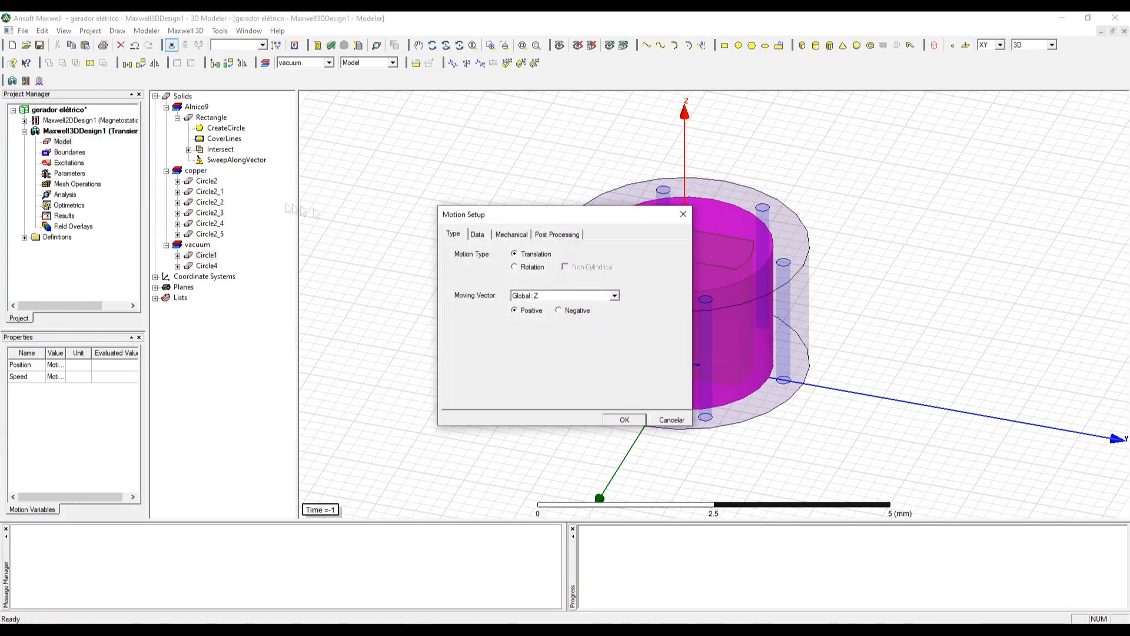
click(525, 268)
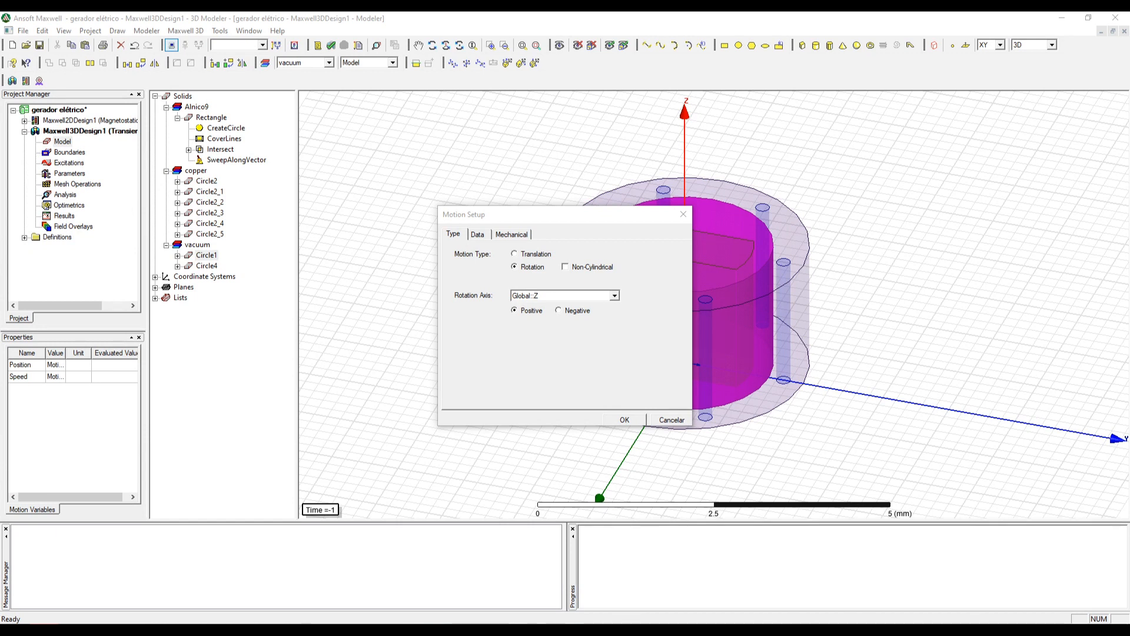
Set the band's angular velocity to 360 deg_per_sec, confirm the motion setup and clear the selection.
click(523, 235)
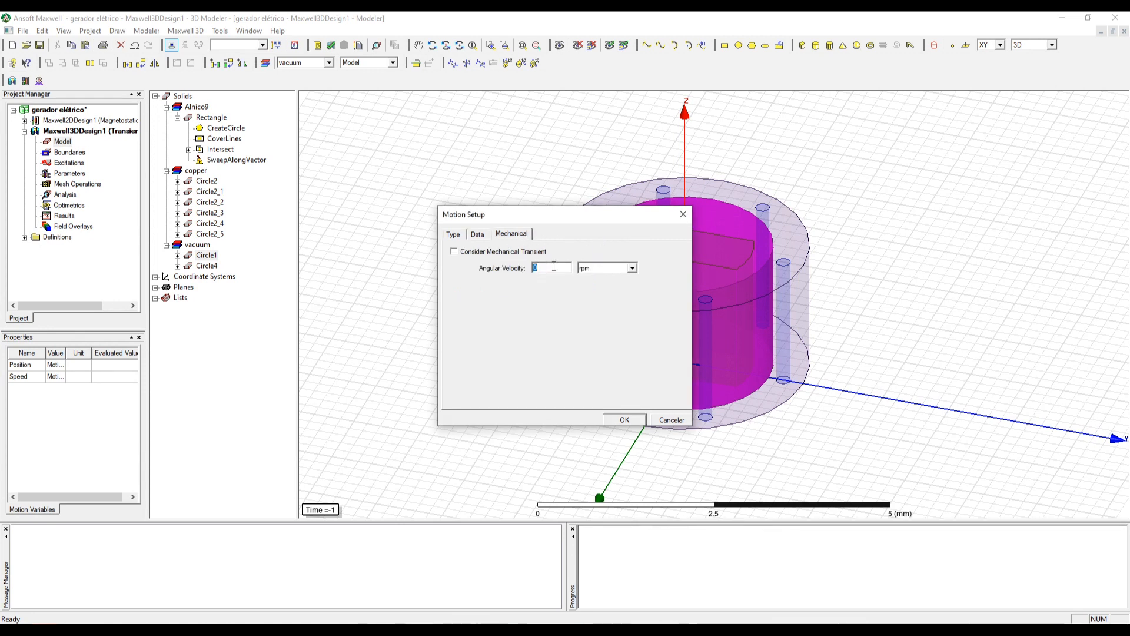
click(632, 267)
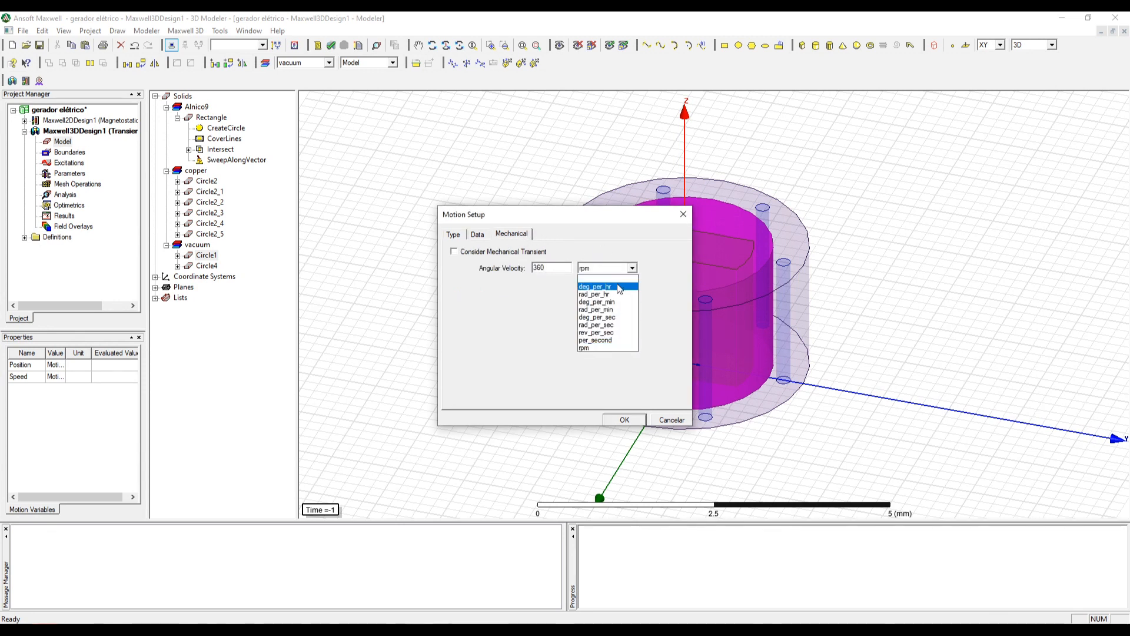
click(618, 319)
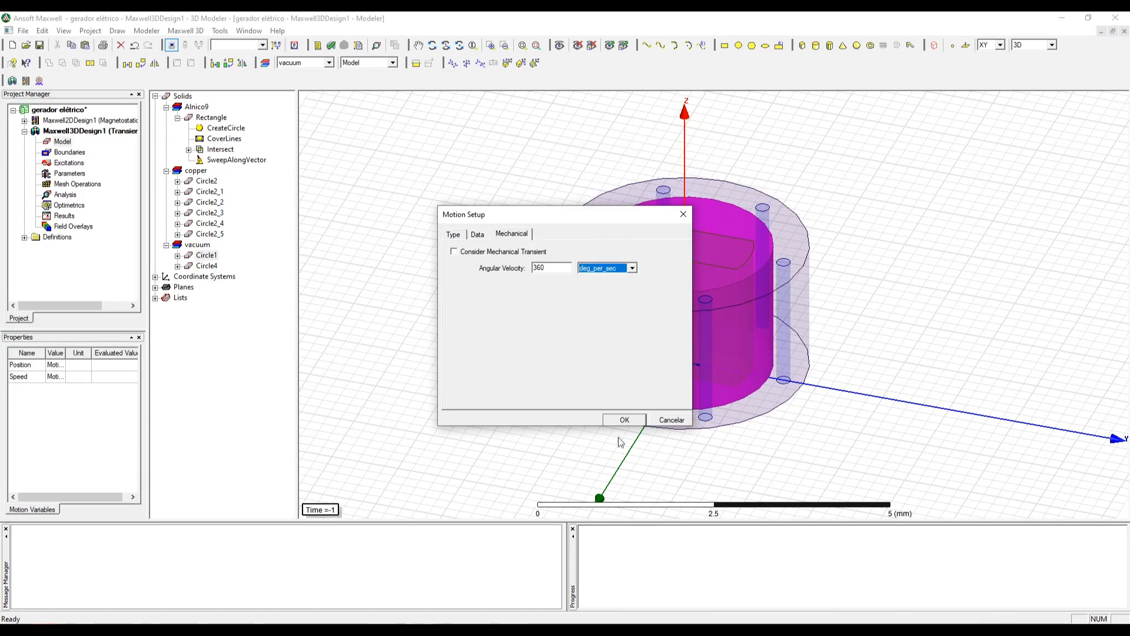
click(623, 420)
click(483, 347)
drag(206, 181, 209, 233)
right_click(214, 226)
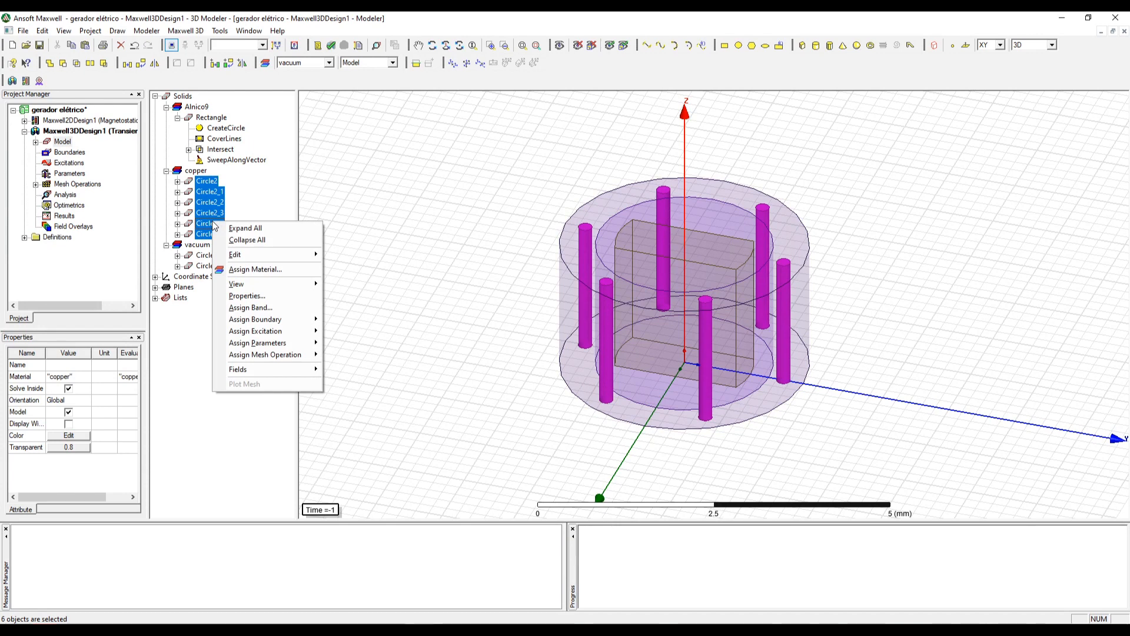
click(254, 269)
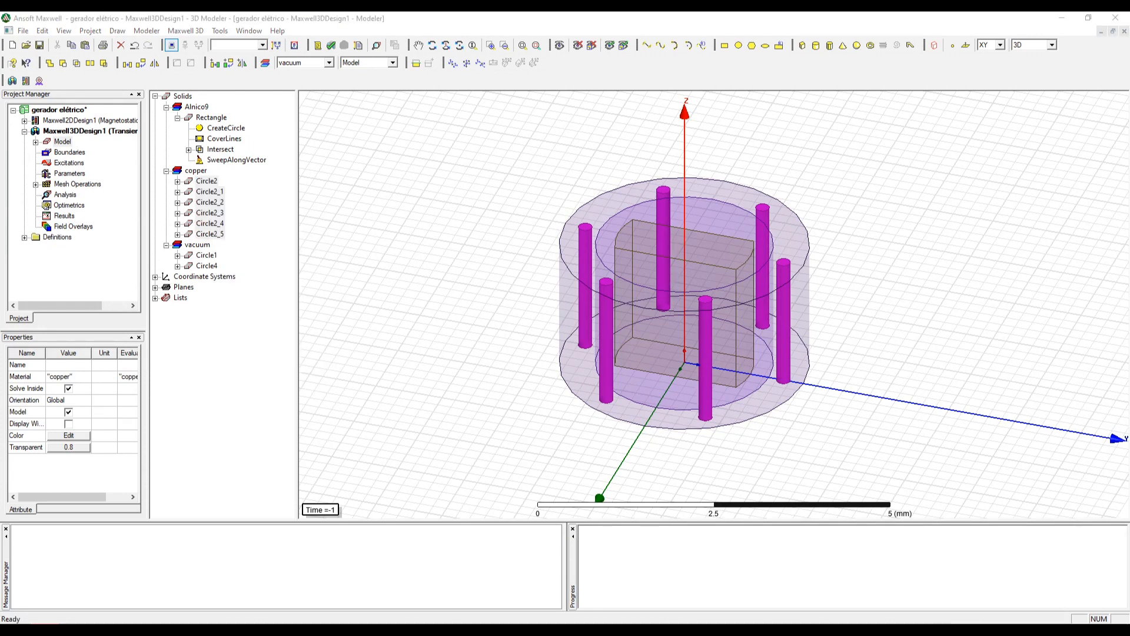
right_click(207, 211)
click(255, 180)
Turn on the eddy effect for the six copper cylinders, Circle2 through Circle2_5, leaving Rectangle off.
drag(238, 174, 211, 234)
right_click(210, 235)
mouse_move(316, 346)
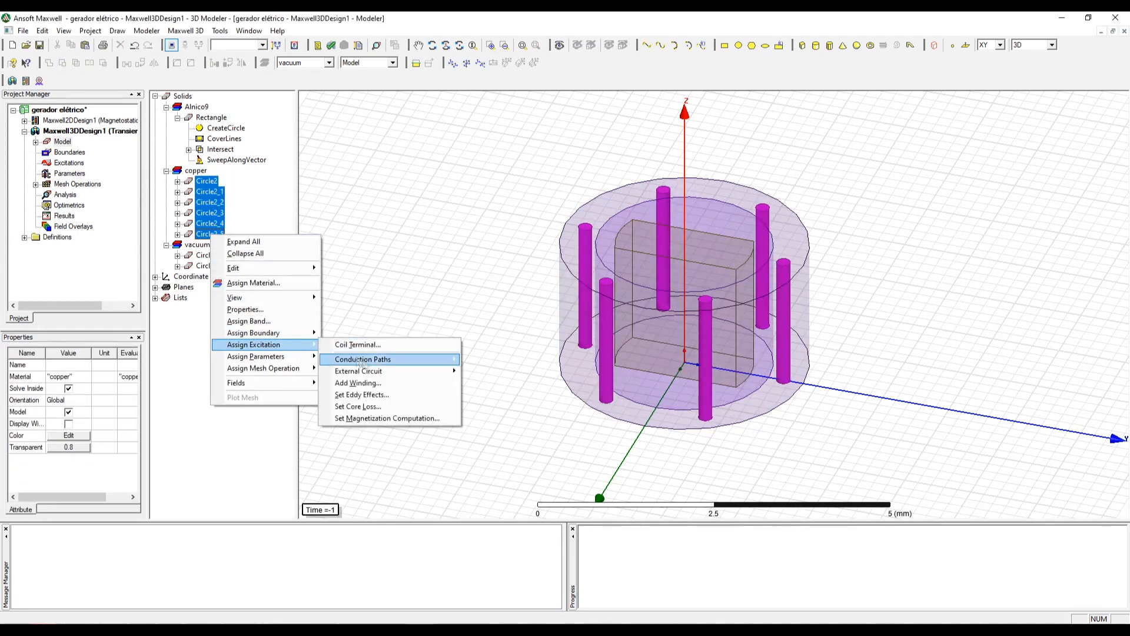
click(404, 394)
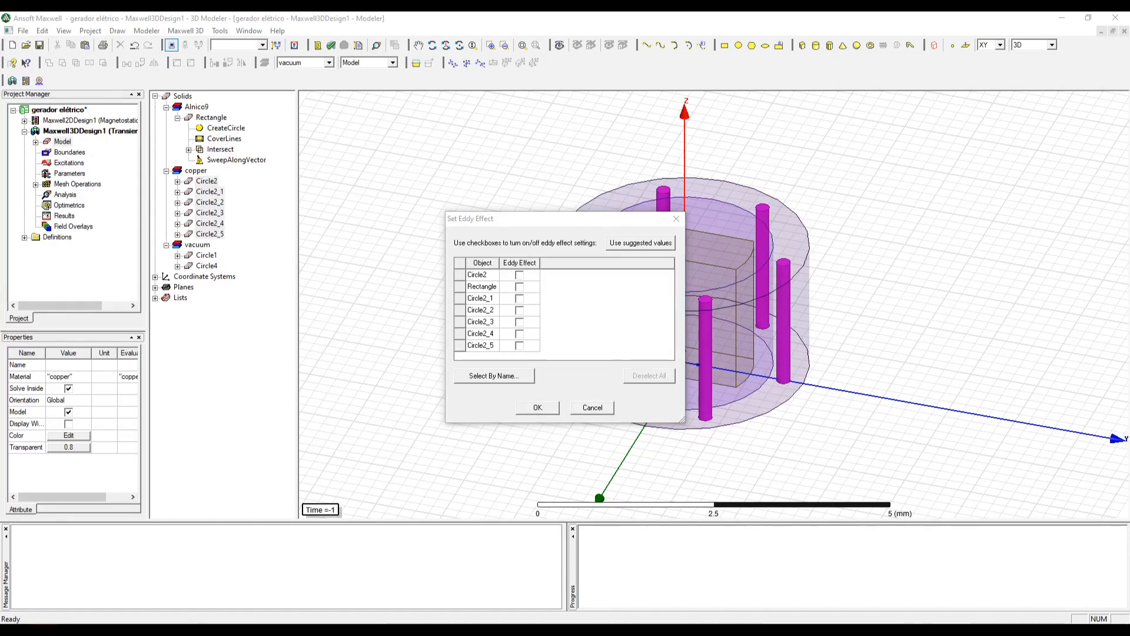
click(519, 275)
click(519, 298)
click(519, 310)
click(519, 322)
click(519, 334)
click(519, 346)
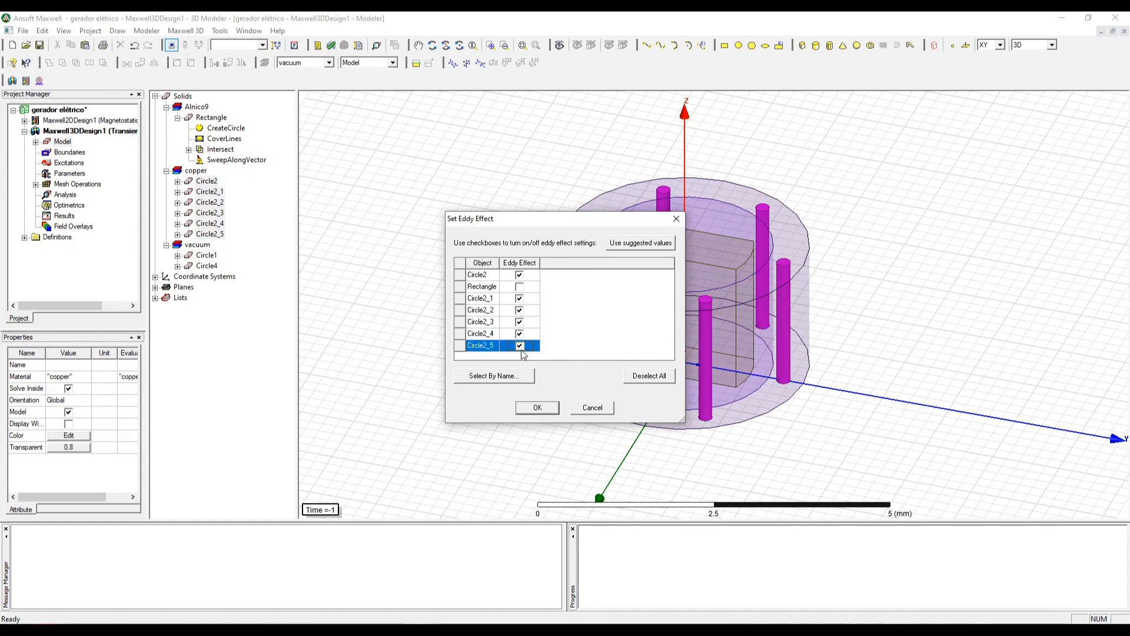
click(538, 407)
Assign a length-based mesh operation inside all objects with a maximum element length of 0.72 mm.
key(ctrl+a)
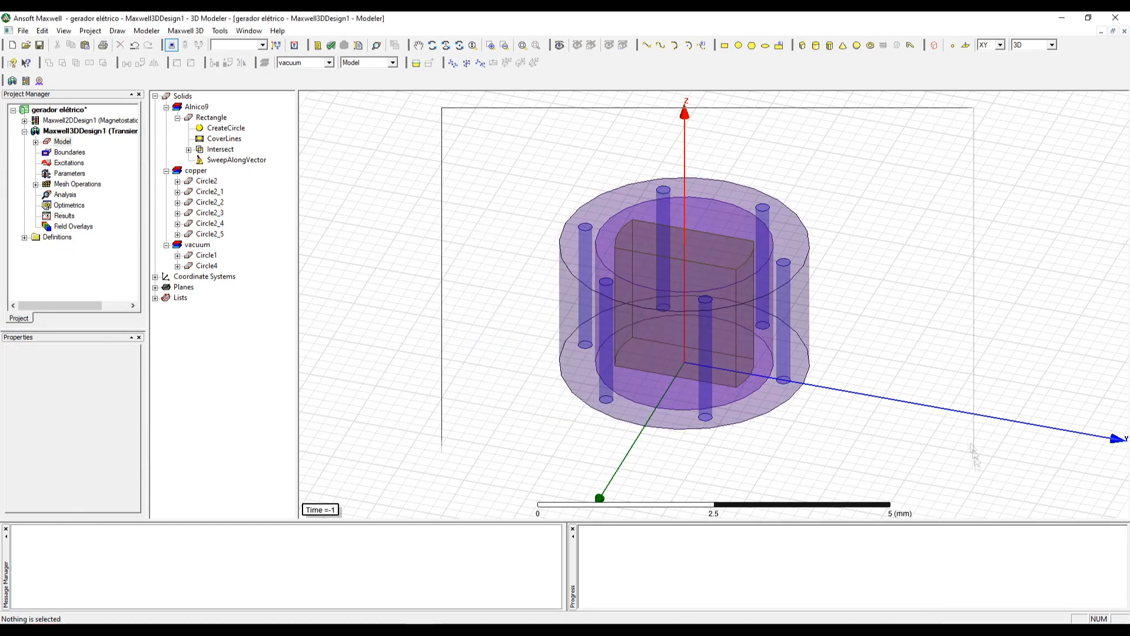
right_click(567, 276)
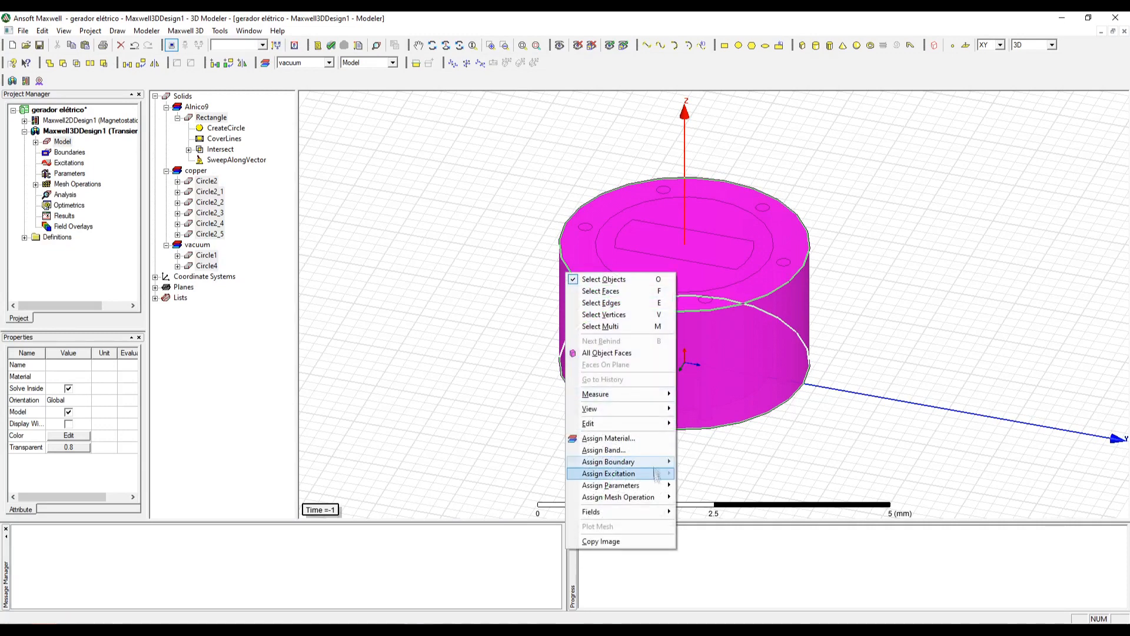
mouse_move(662, 498)
mouse_move(765, 509)
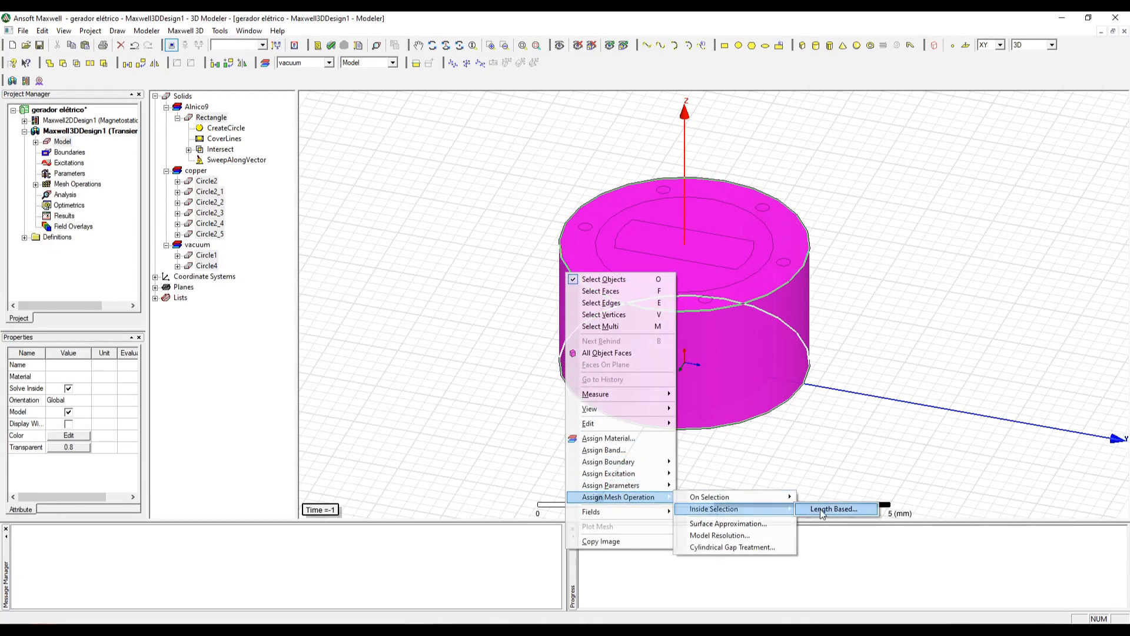
click(820, 508)
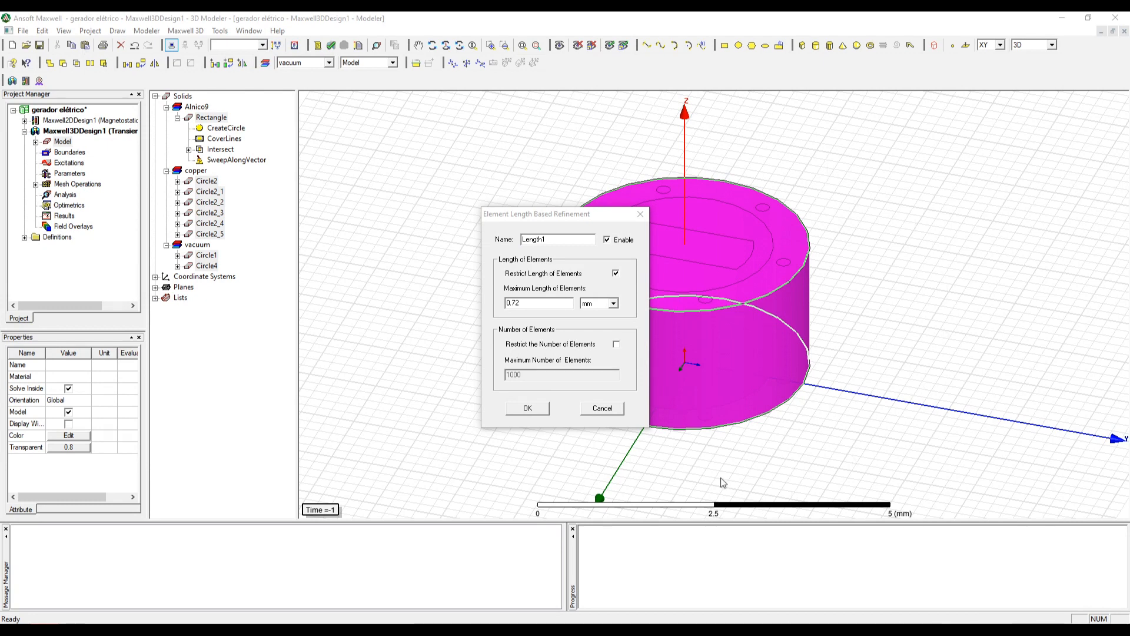
click(526, 408)
Add a transient solution setup named Setup1 with a stop time of 1 s and enter its time step.
right_click(63, 194)
click(109, 217)
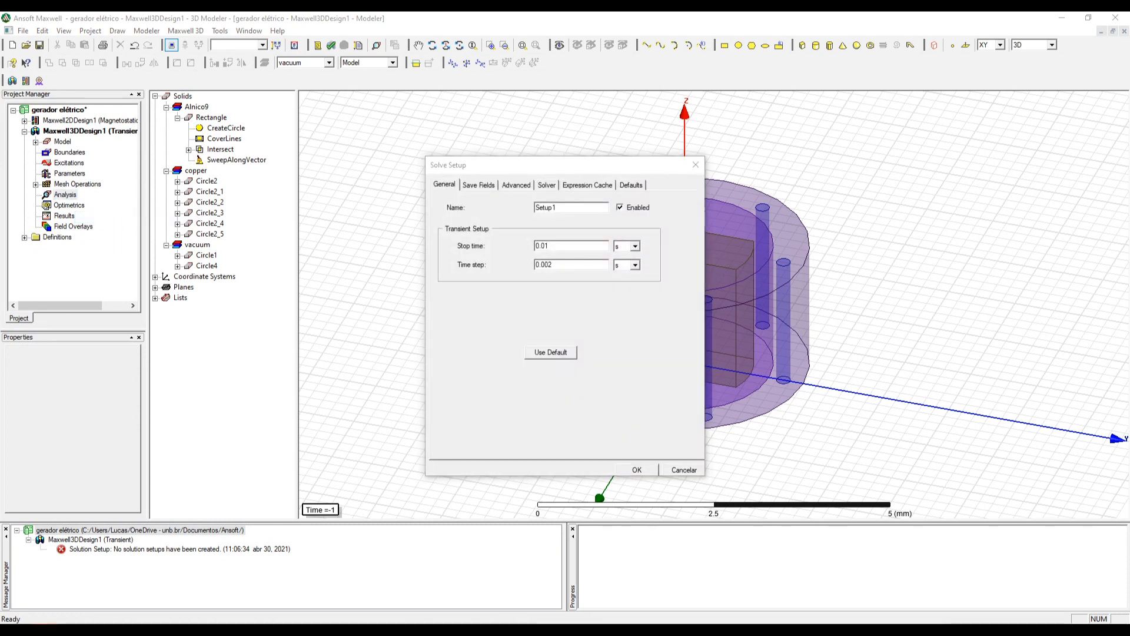
double_click(566, 247)
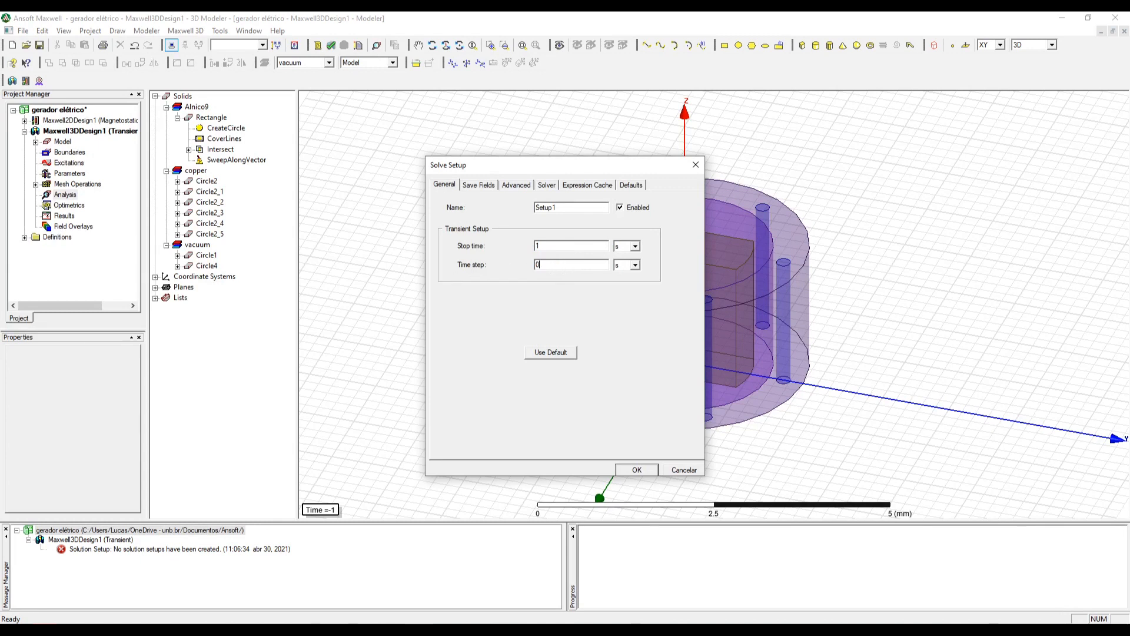
Add a linear-step list of saved field times from 0 to 1 s with a 0.1 s step and confirm the setup.
click(478, 184)
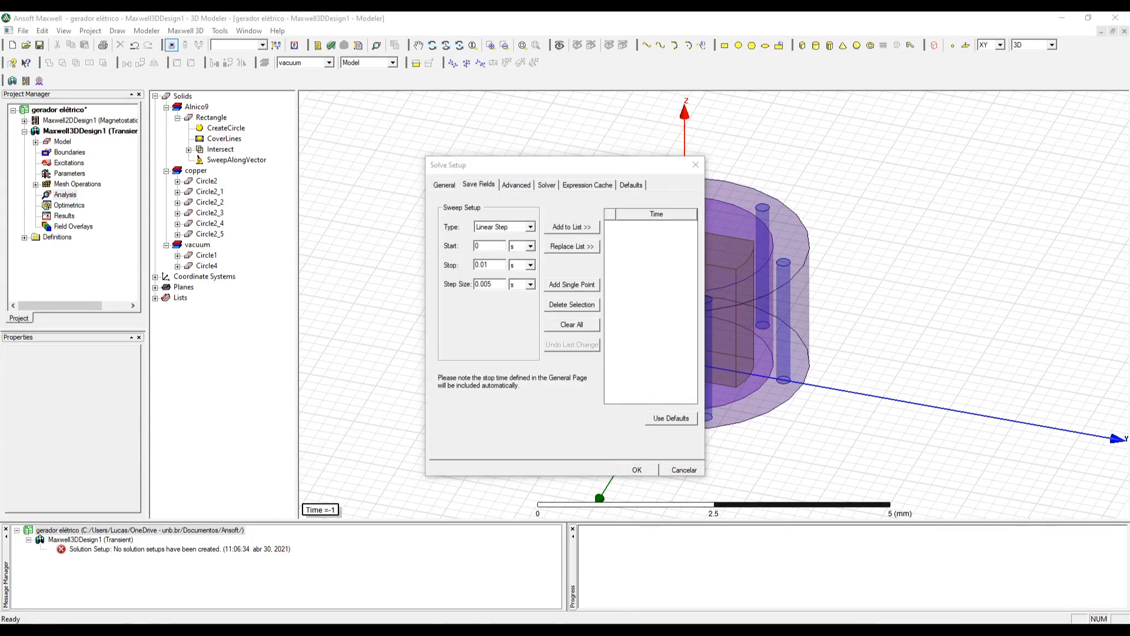
double_click(499, 263)
click(571, 227)
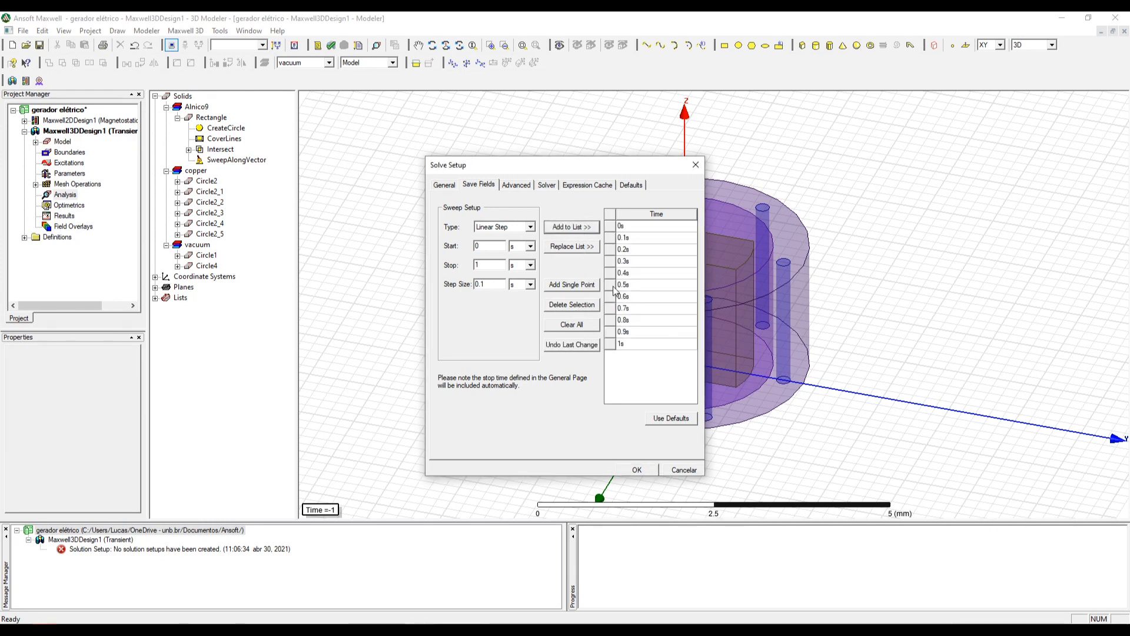
click(636, 469)
Run the validation check on the 3D design and solve the transient analysis.
click(333, 47)
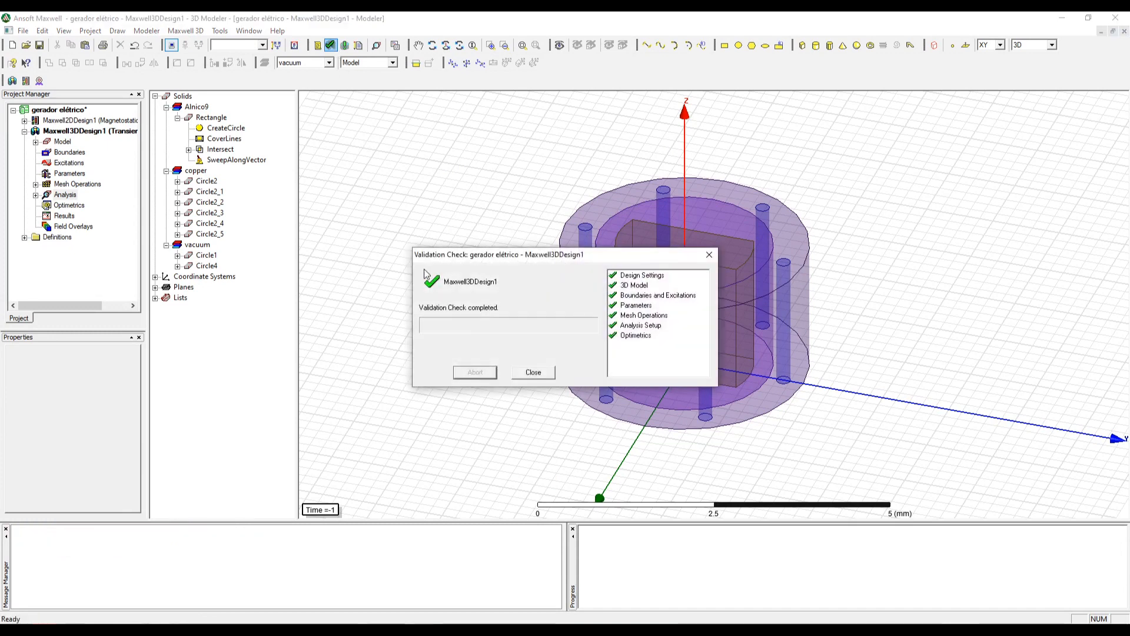
click(535, 372)
click(345, 45)
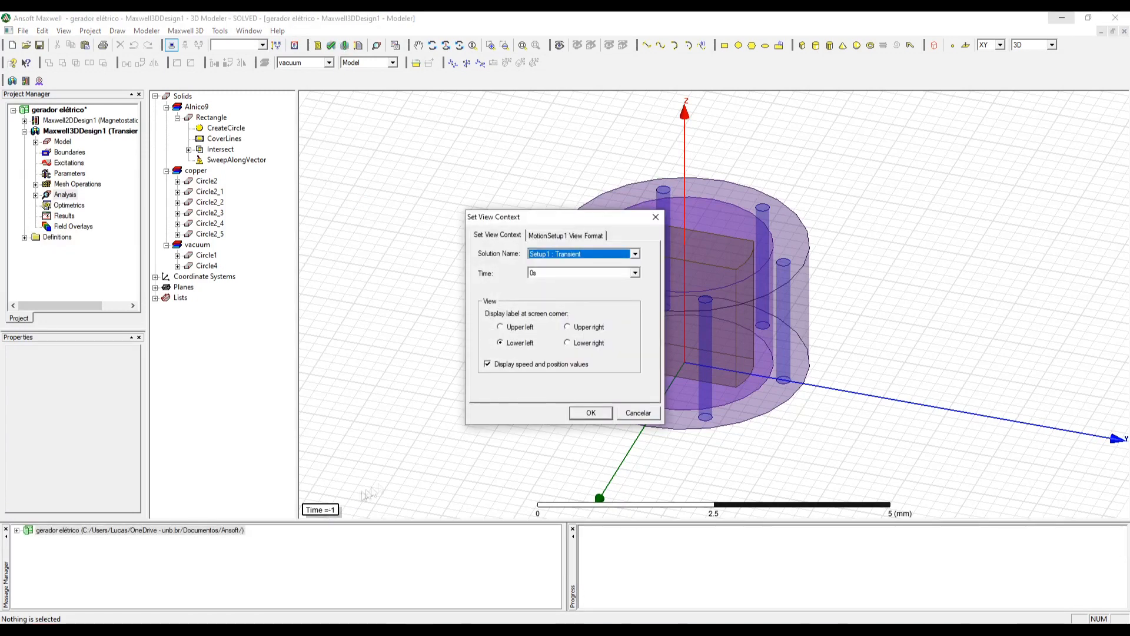
Set the view context of the Setup1 transient solution to a time of 0.1 s.
click(635, 273)
click(635, 273)
click(636, 274)
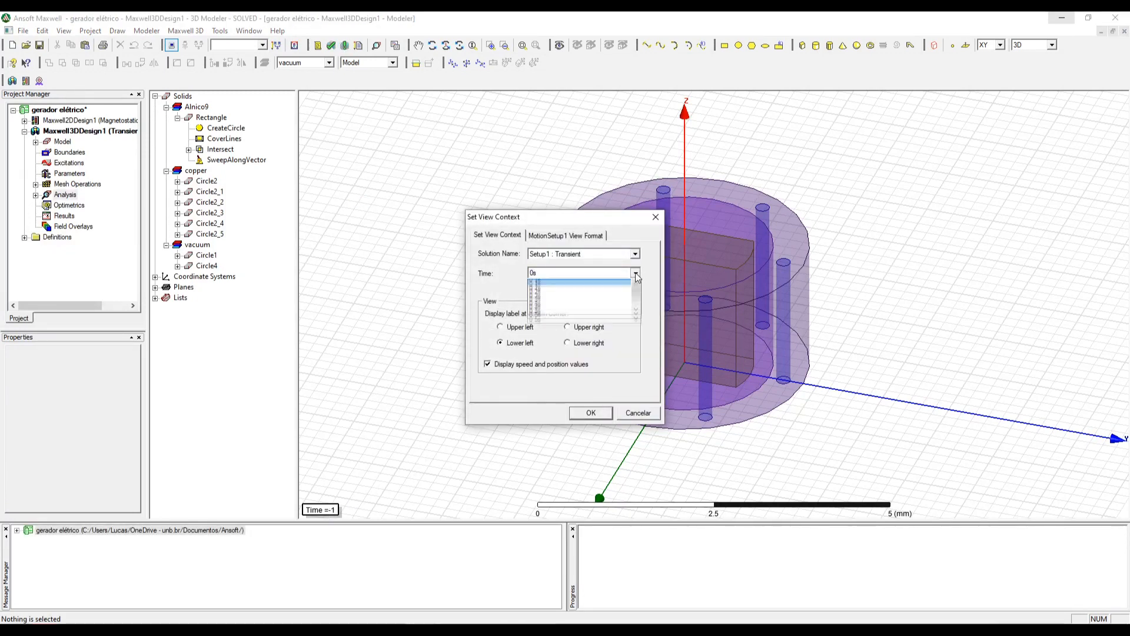
click(547, 288)
click(593, 414)
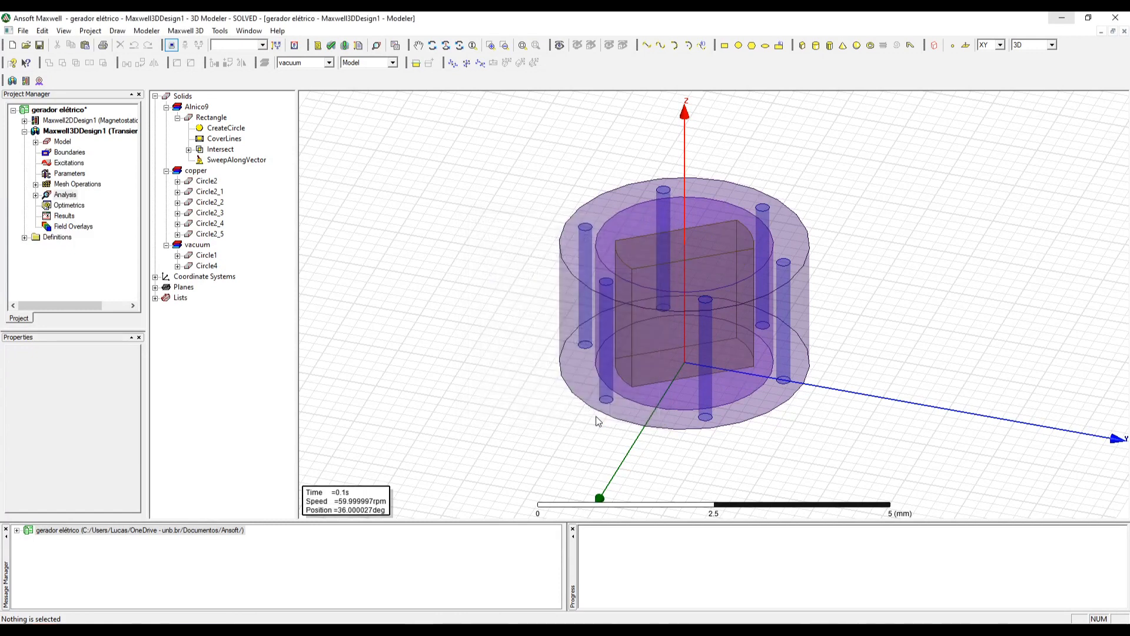
Create a mesh plot named Mesh1 on all of the generator's objects and inspect it up close.
drag(497, 156, 859, 436)
right_click(581, 291)
click(612, 545)
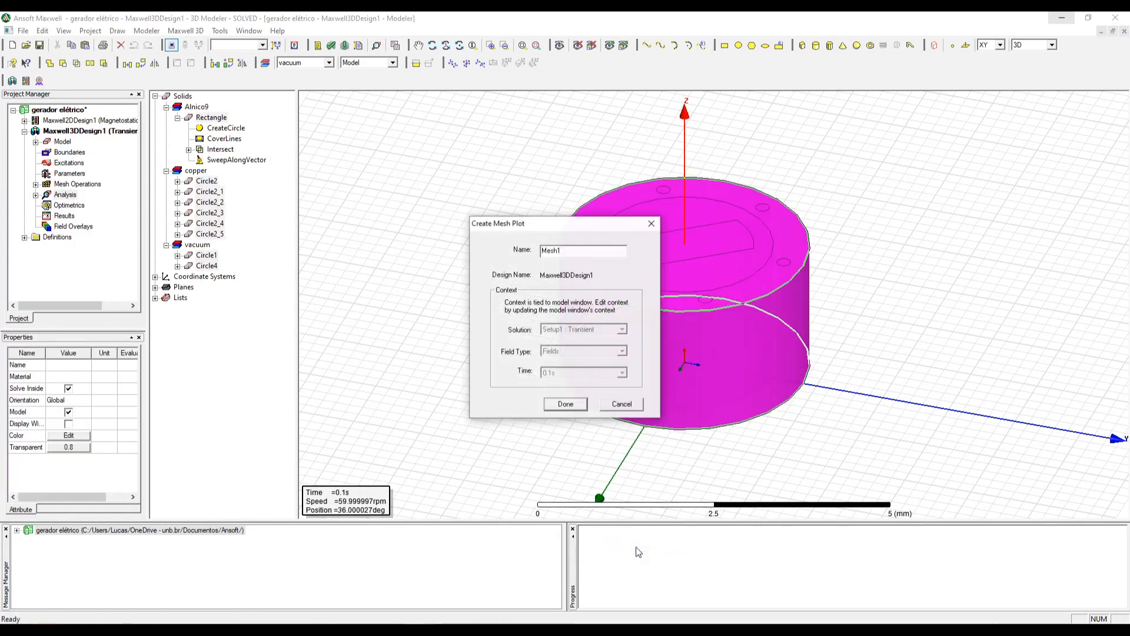
click(567, 406)
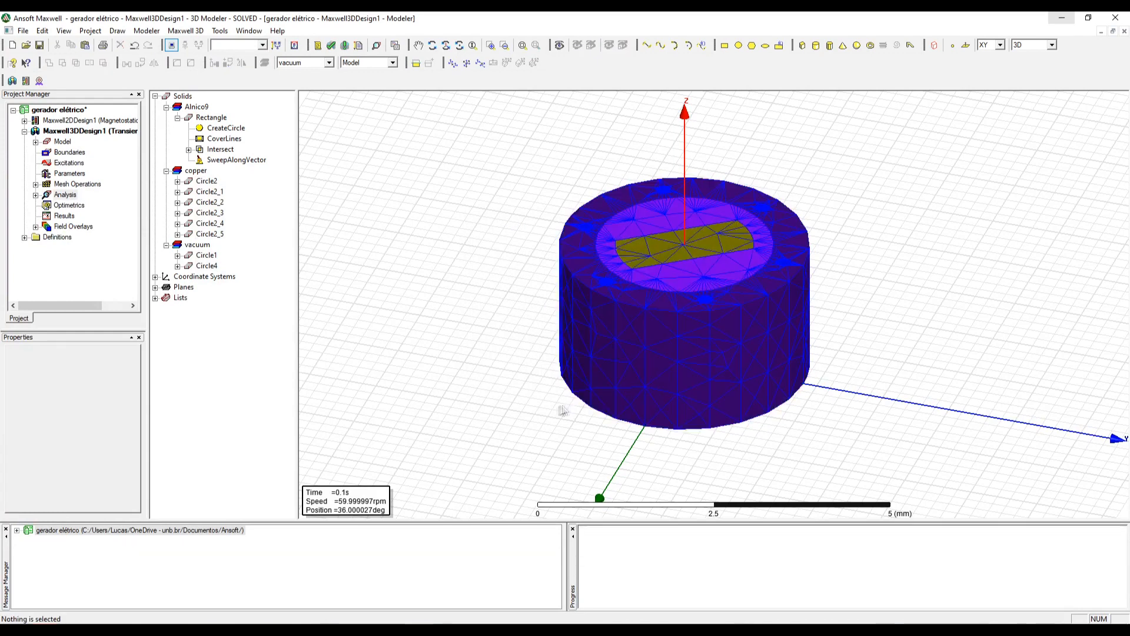
scroll(489, 311, up, 2)
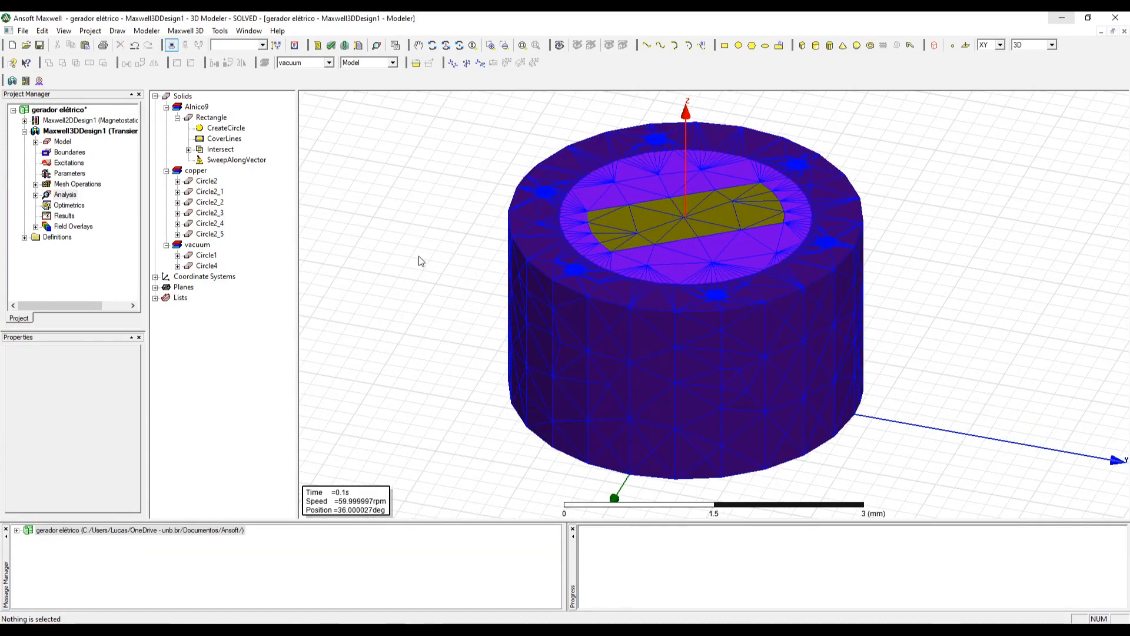
Delete the mesh plot from the design's field overlays.
click(36, 227)
click(71, 237)
right_click(71, 238)
click(88, 254)
click(570, 347)
Create a B_Vector field plot on all of the generator's objects at 0.1 s.
drag(452, 124, 952, 501)
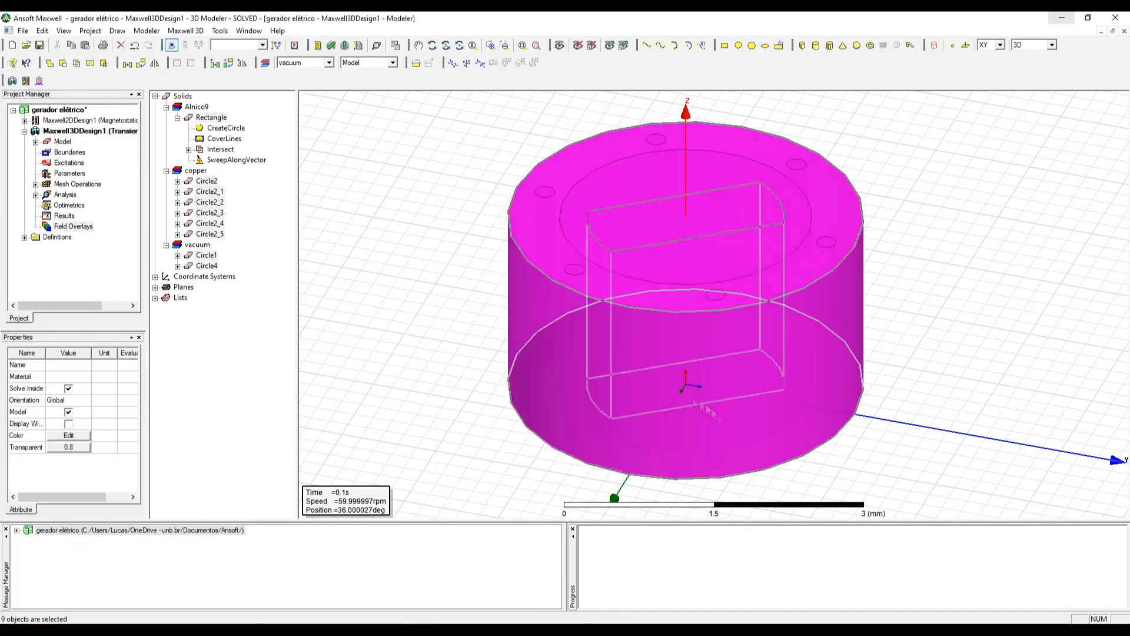
right_click(621, 115)
mouse_move(700, 353)
mouse_move(788, 368)
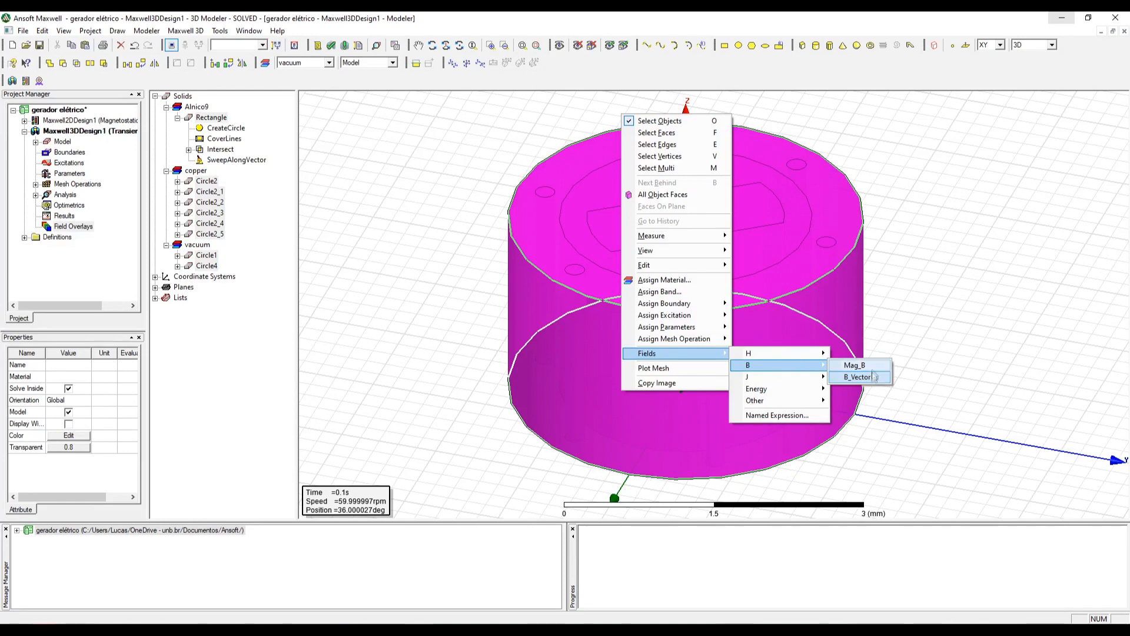
click(856, 377)
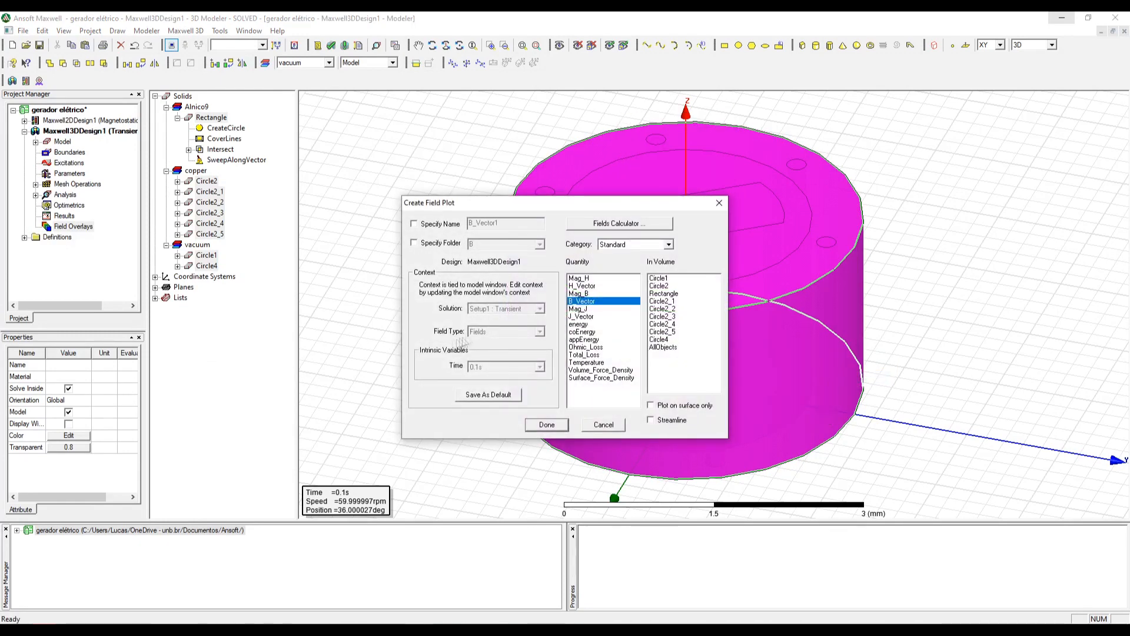
click(558, 423)
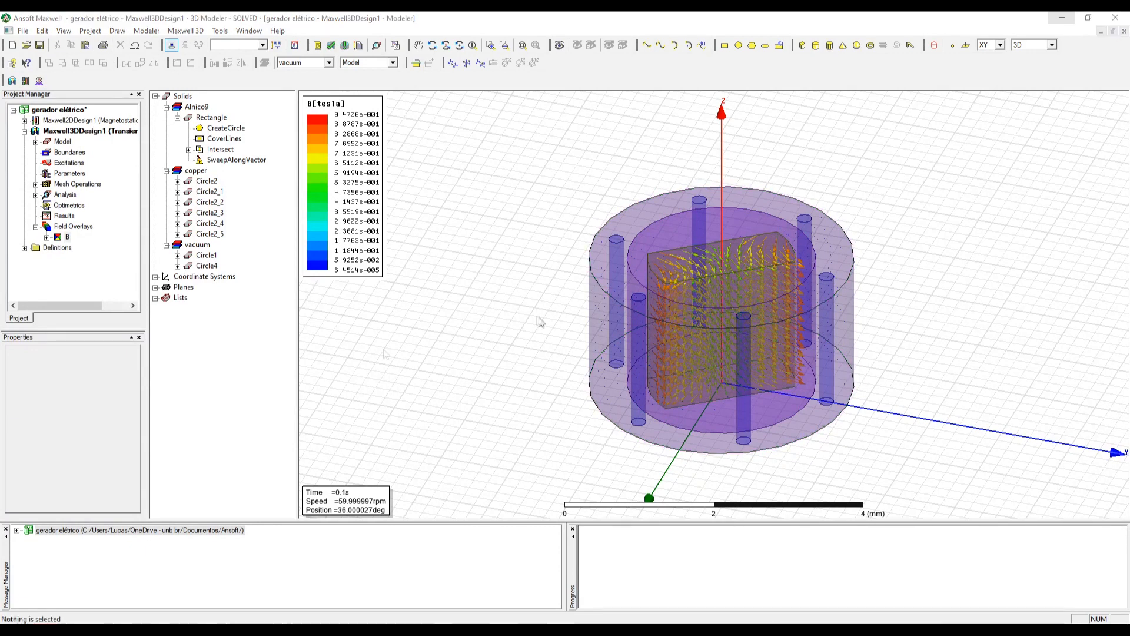
Turn off size mapping for the B field plot's arrows and reduce their size below the default.
right_click(66, 237)
click(138, 269)
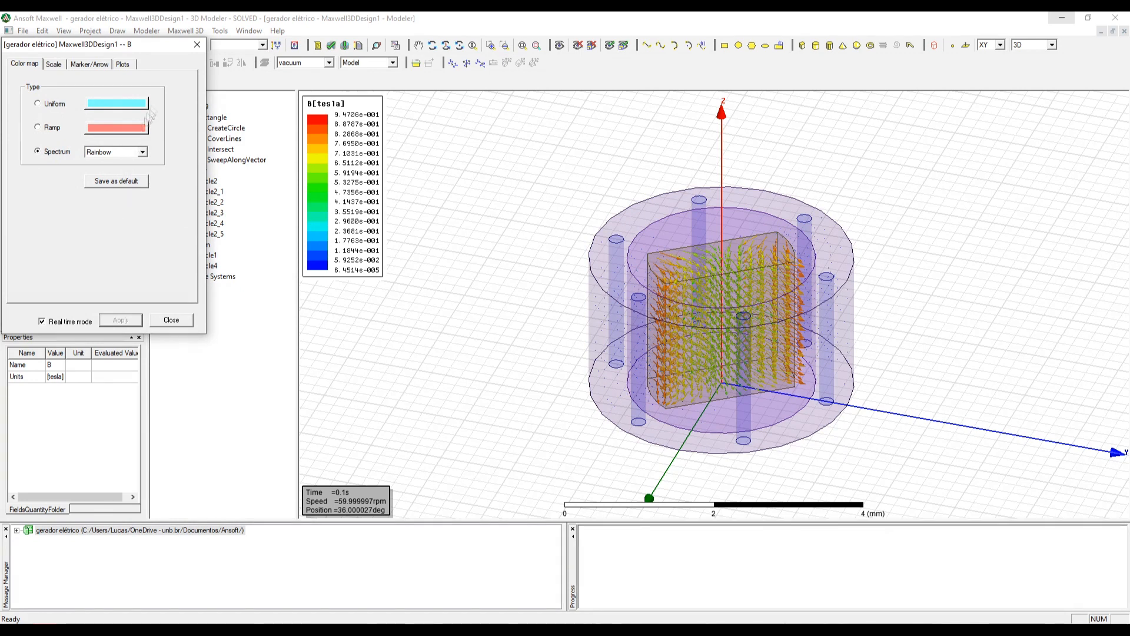
drag(125, 51, 292, 171)
click(255, 183)
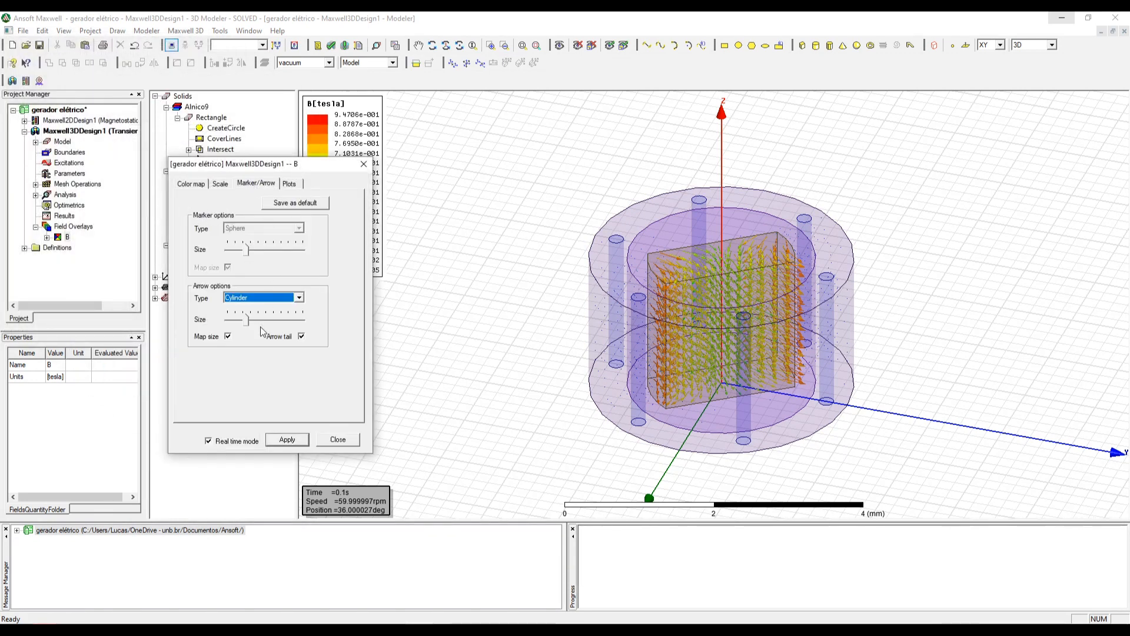
drag(247, 321, 266, 327)
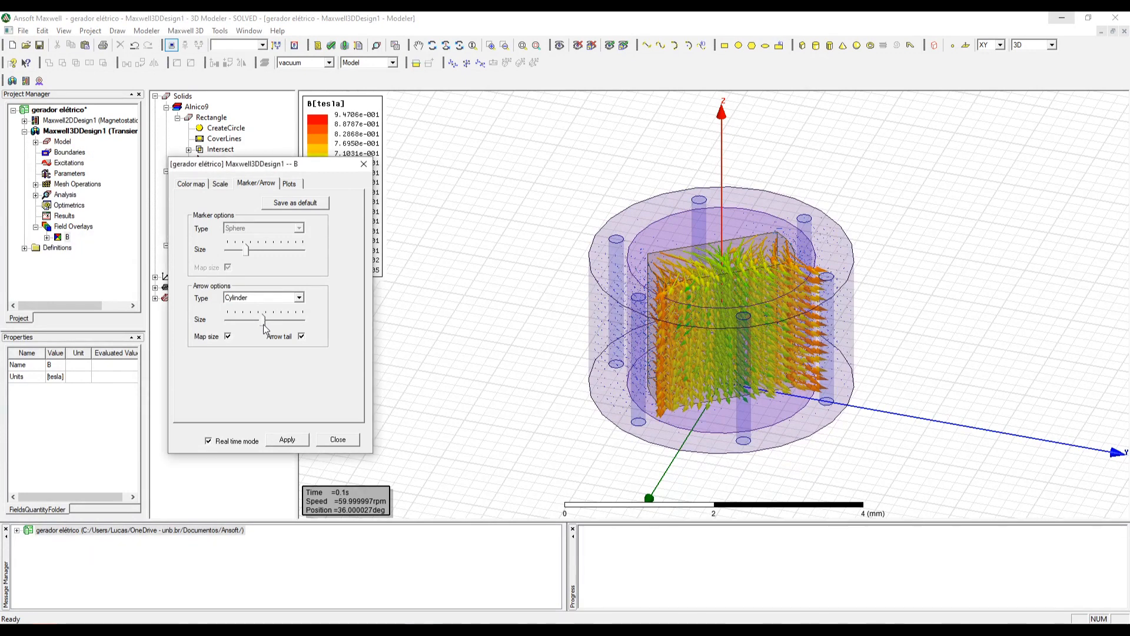
drag(263, 325, 260, 328)
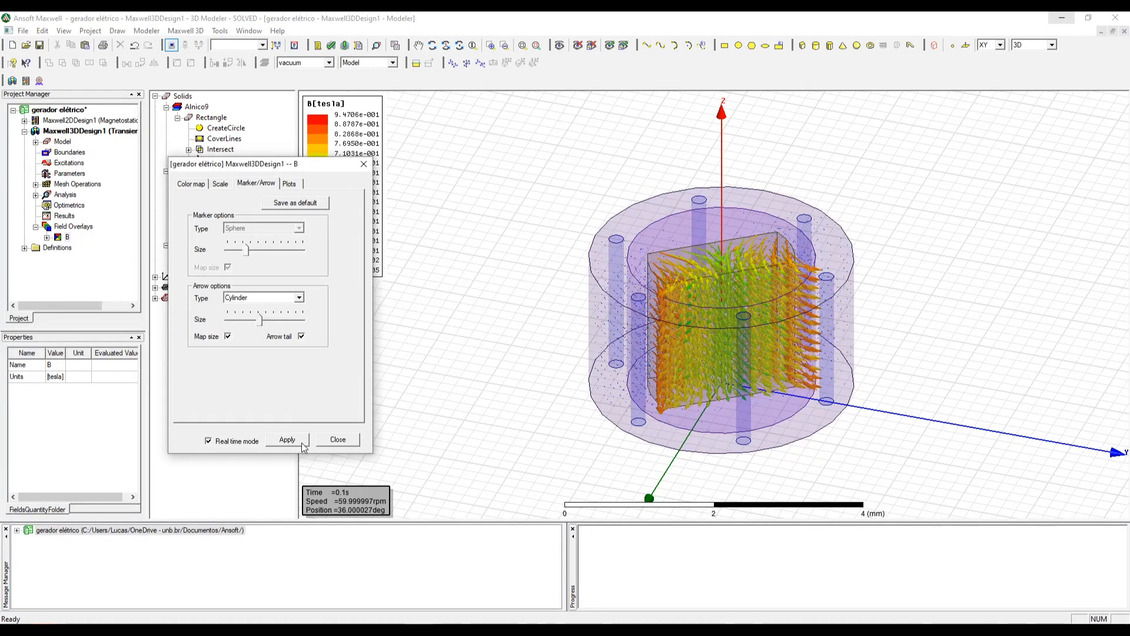
click(228, 336)
drag(261, 327, 242, 330)
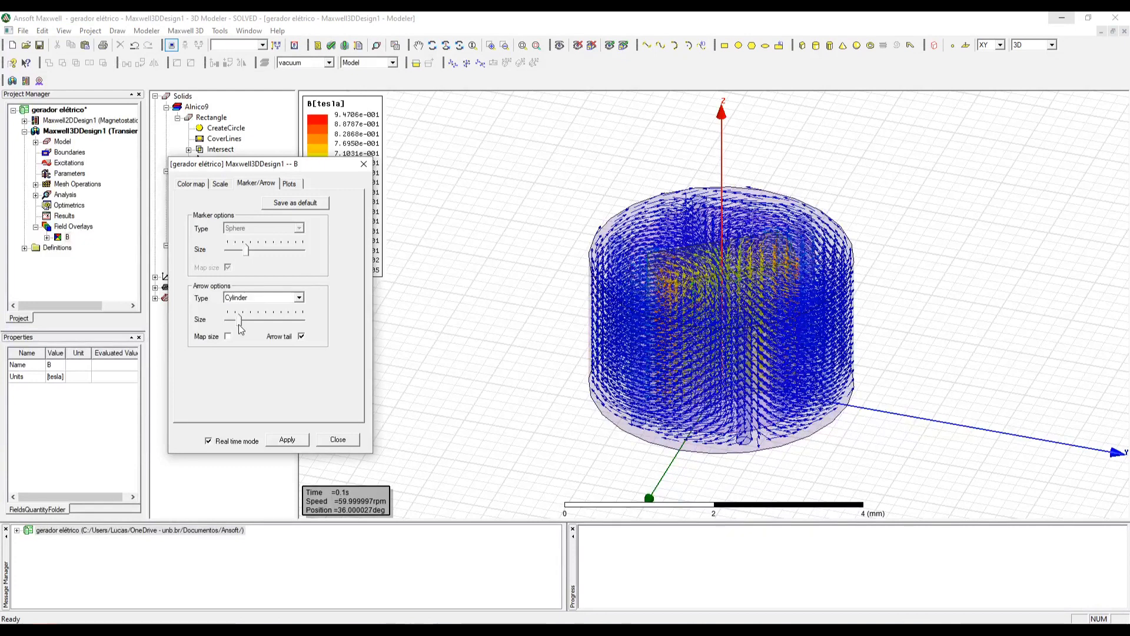
drag(237, 325, 235, 326)
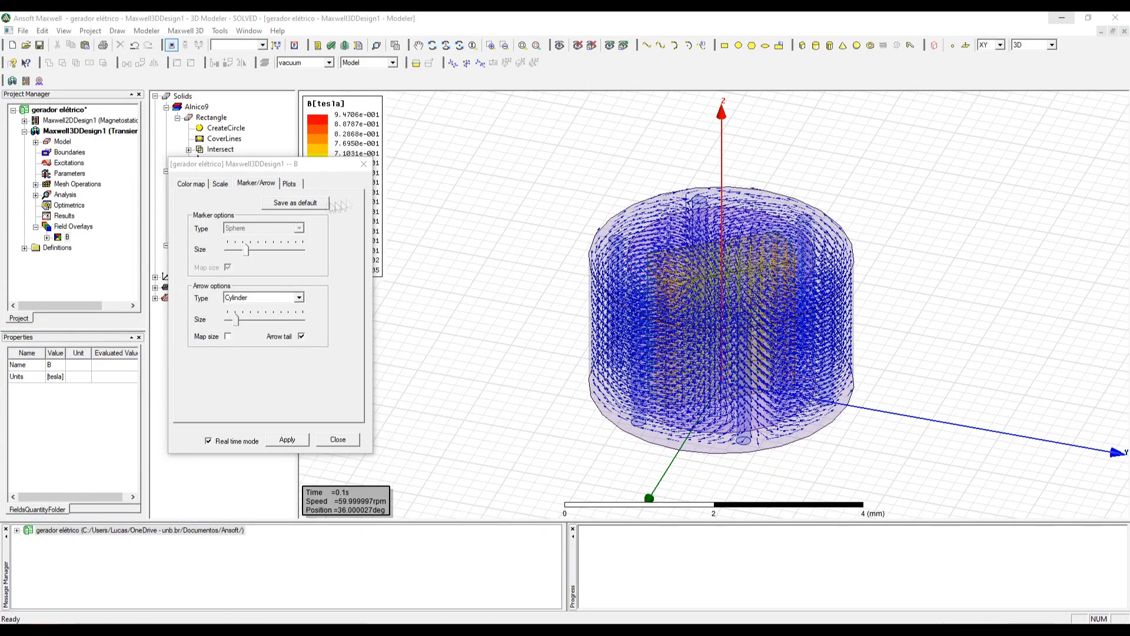
Slightly increase the vector spacing of the B_Vector1 plot, keeping uniform spacing on, and close its attributes.
click(289, 183)
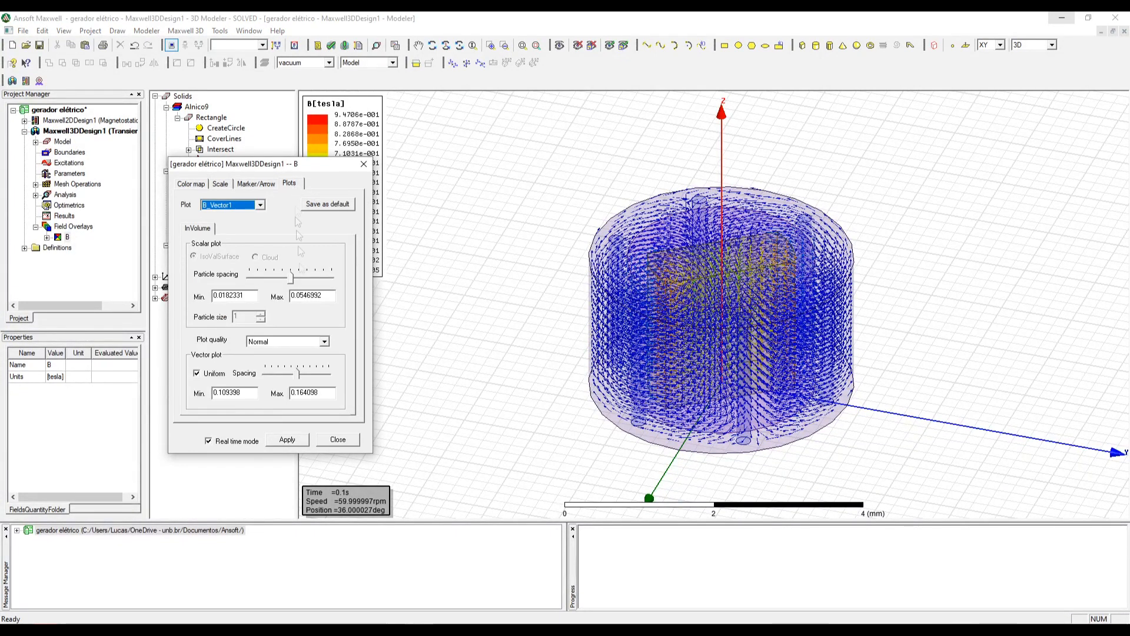
mouse_move(297, 379)
mouse_down()
mouse_move(287, 381)
mouse_move(309, 381)
mouse_move(300, 384)
mouse_up()
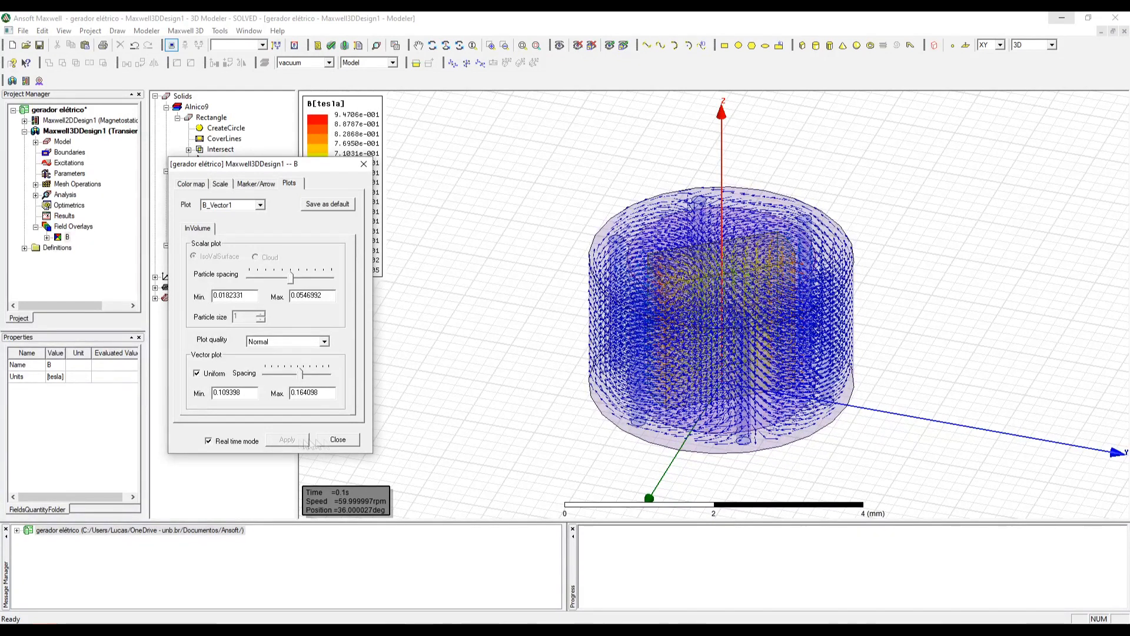
click(340, 440)
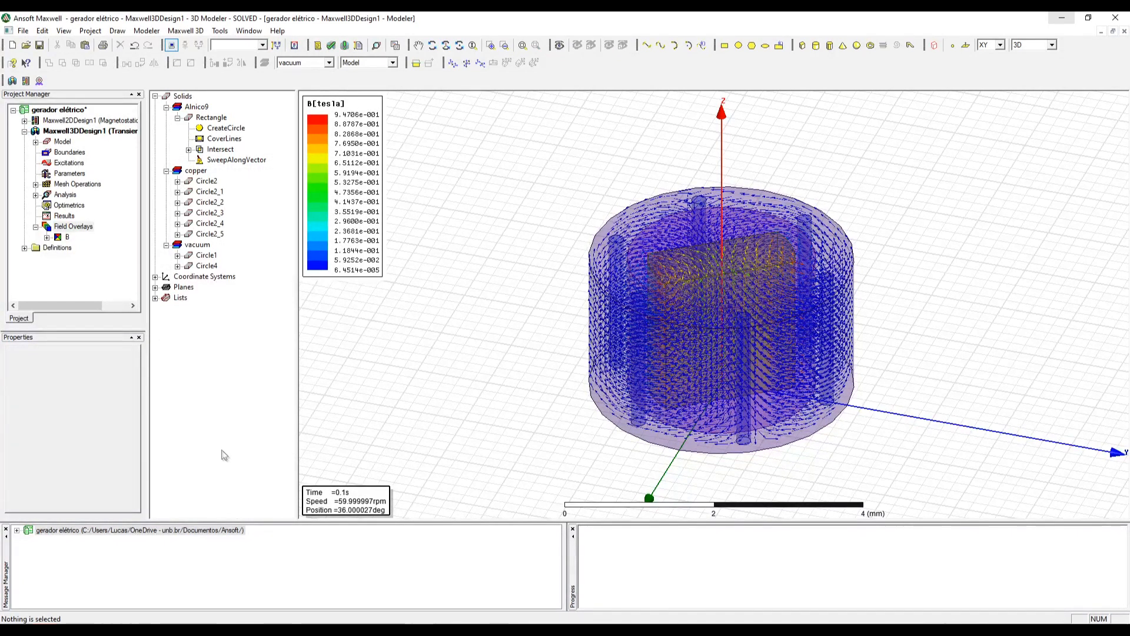
Create a J_Vector field plot of the generator at 0.1 s and place its colour key below the B key.
click(776, 389)
right_click(779, 389)
mouse_move(836, 353)
mouse_move(941, 377)
click(1019, 394)
click(549, 425)
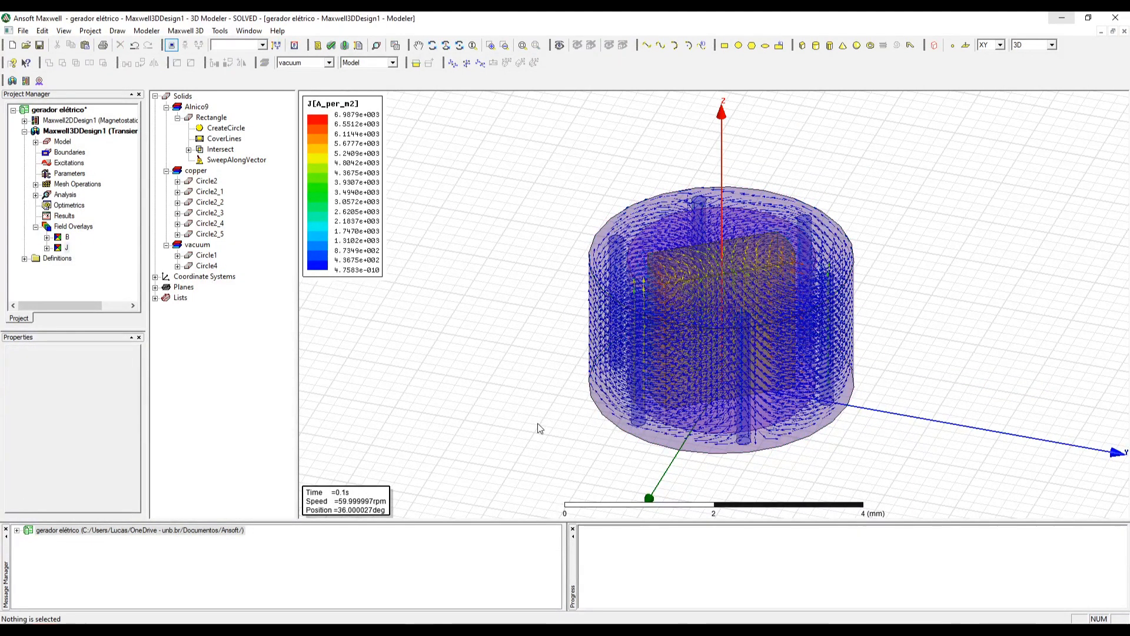
drag(367, 219, 365, 413)
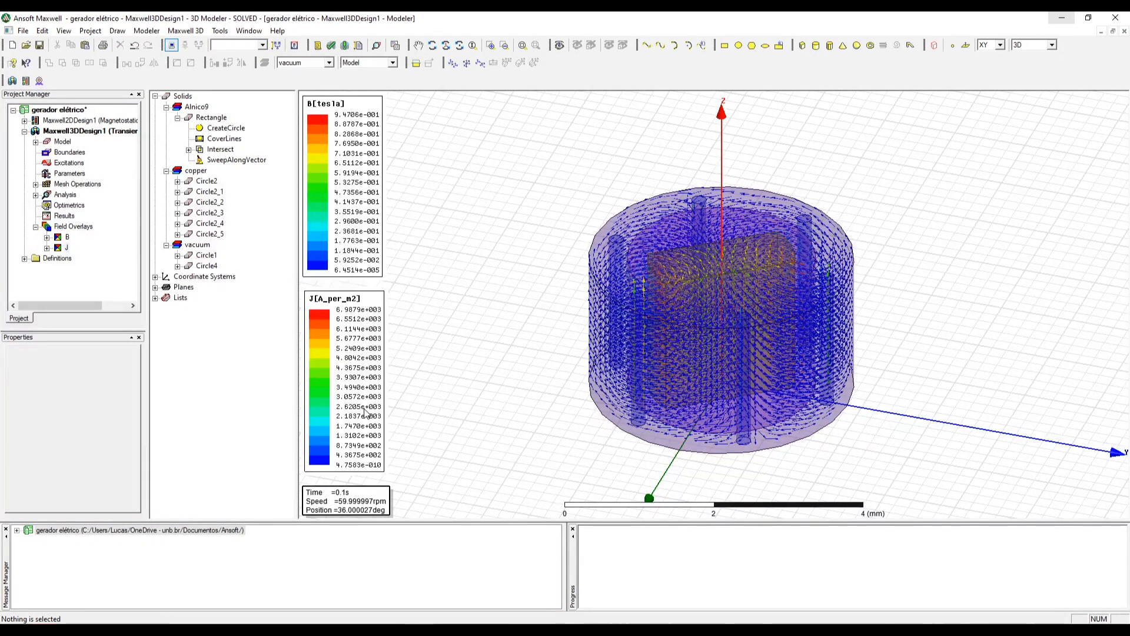
Enlarge the J field plot's cylinder arrows to near the upper end of the size range, keeping size mapping on.
click(66, 248)
right_click(66, 248)
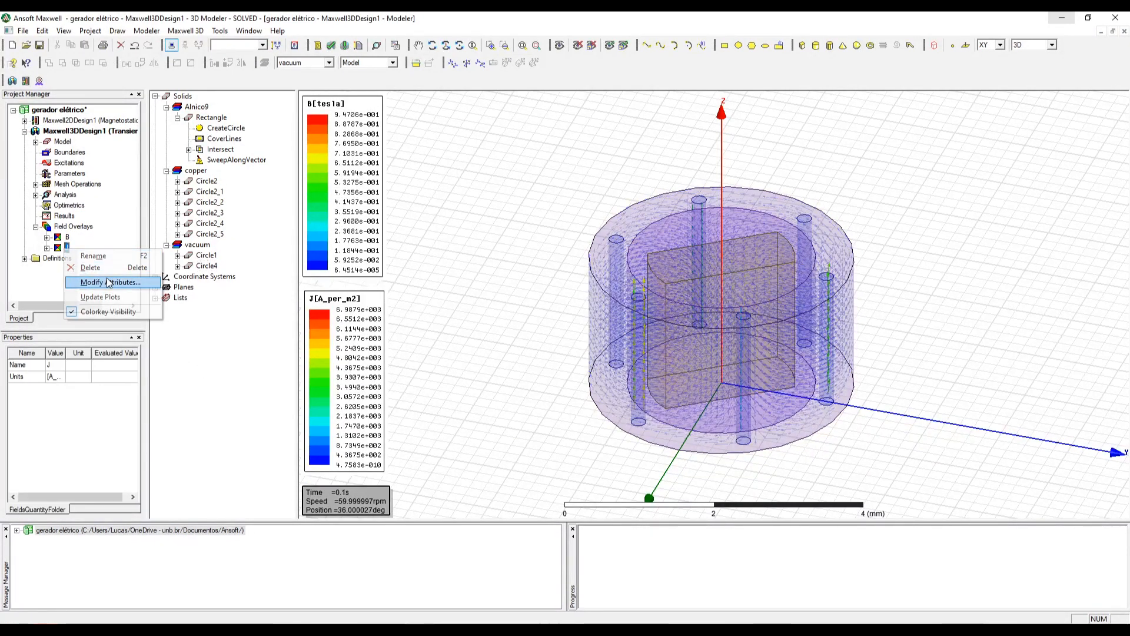
click(109, 282)
click(89, 63)
click(83, 201)
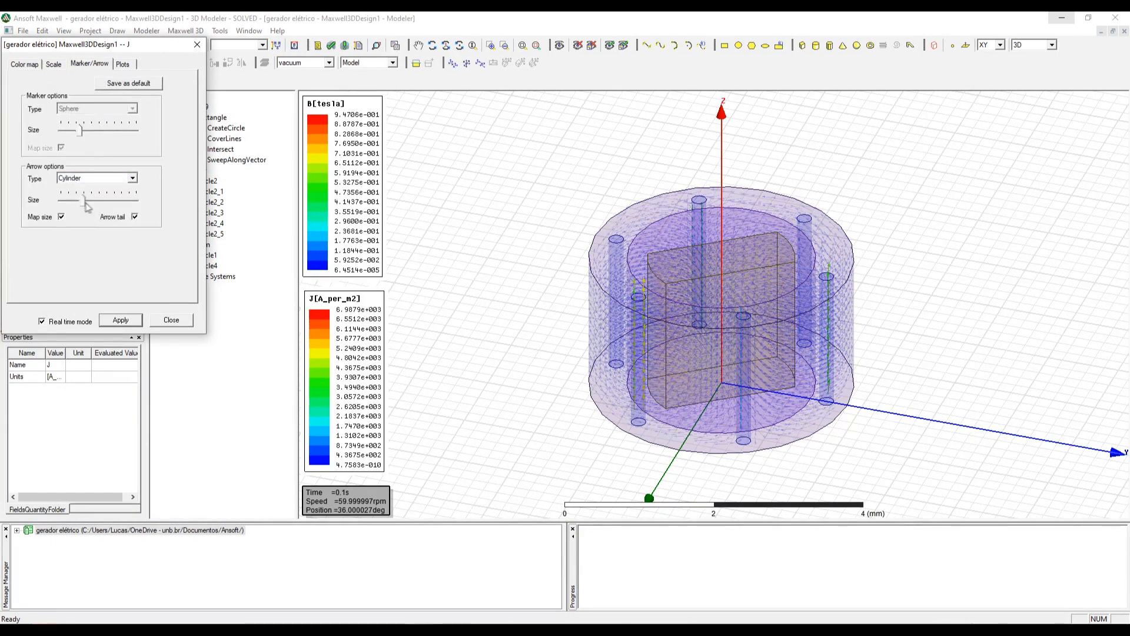
drag(83, 203, 122, 207)
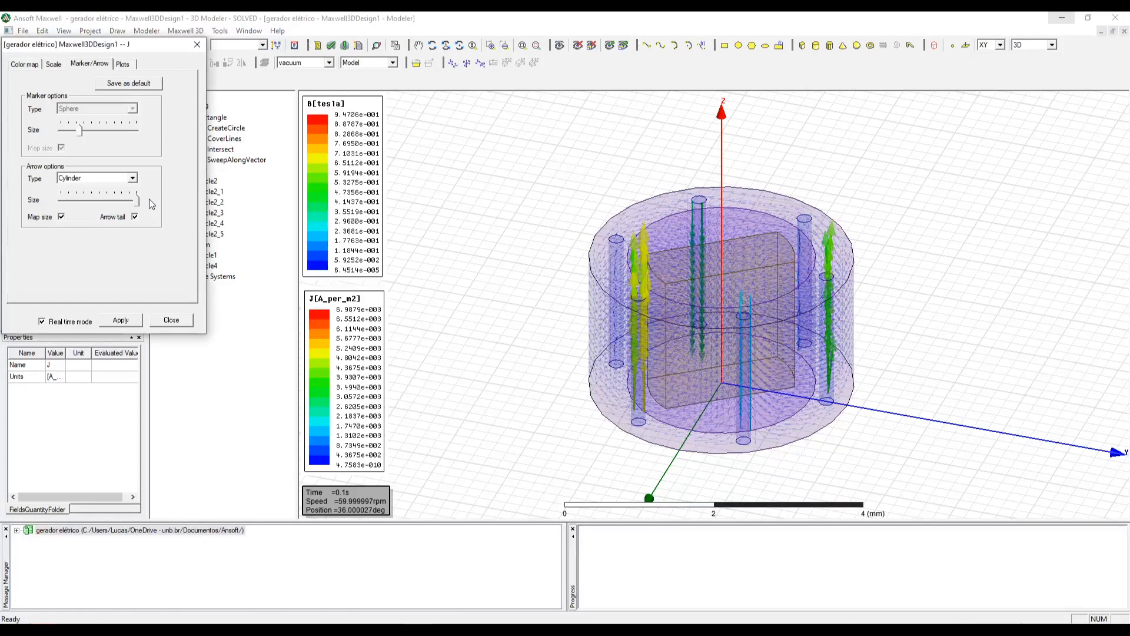
drag(134, 206, 109, 208)
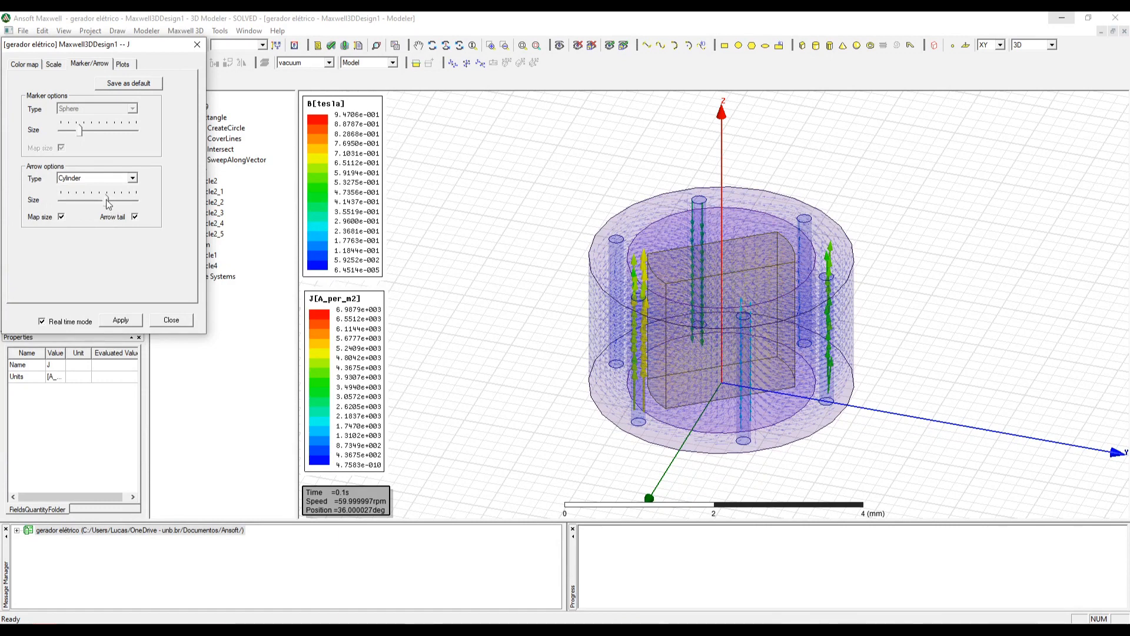
drag(107, 202, 113, 206)
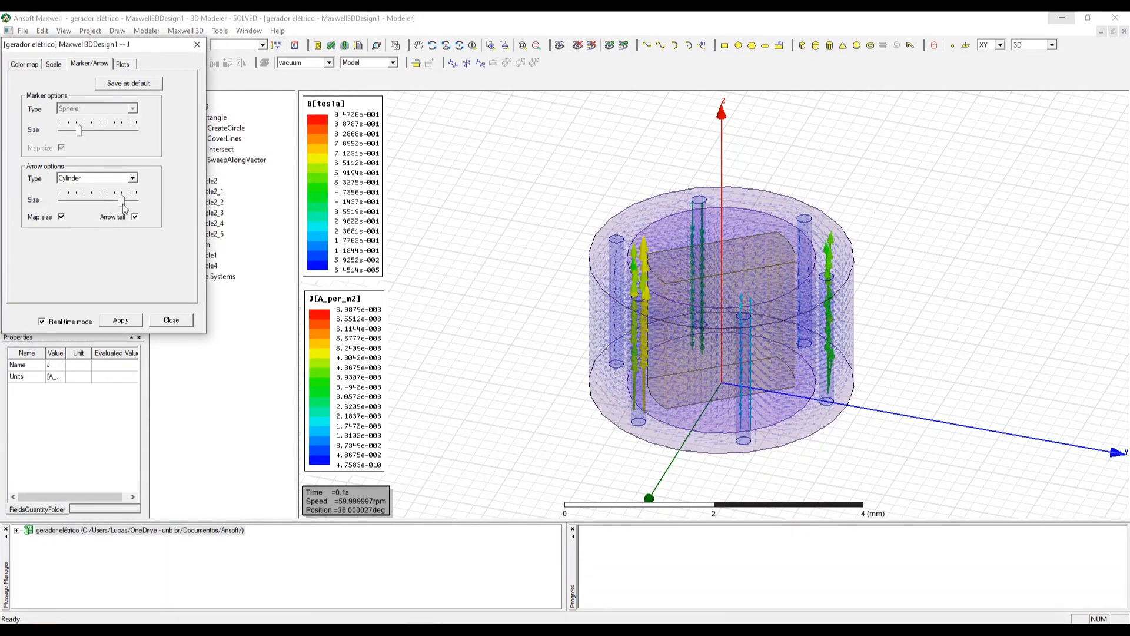
Reduce the vector spacing of the J_Vector1 plot and close its attributes.
click(122, 65)
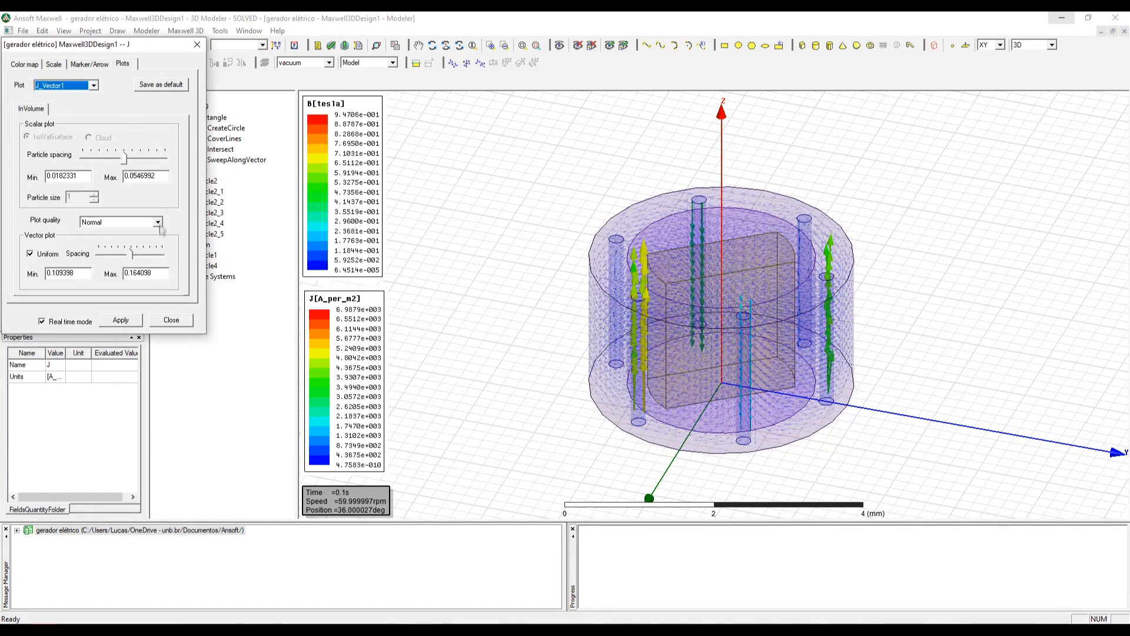
mouse_move(134, 259)
mouse_down()
mouse_move(155, 261)
mouse_move(113, 259)
mouse_up()
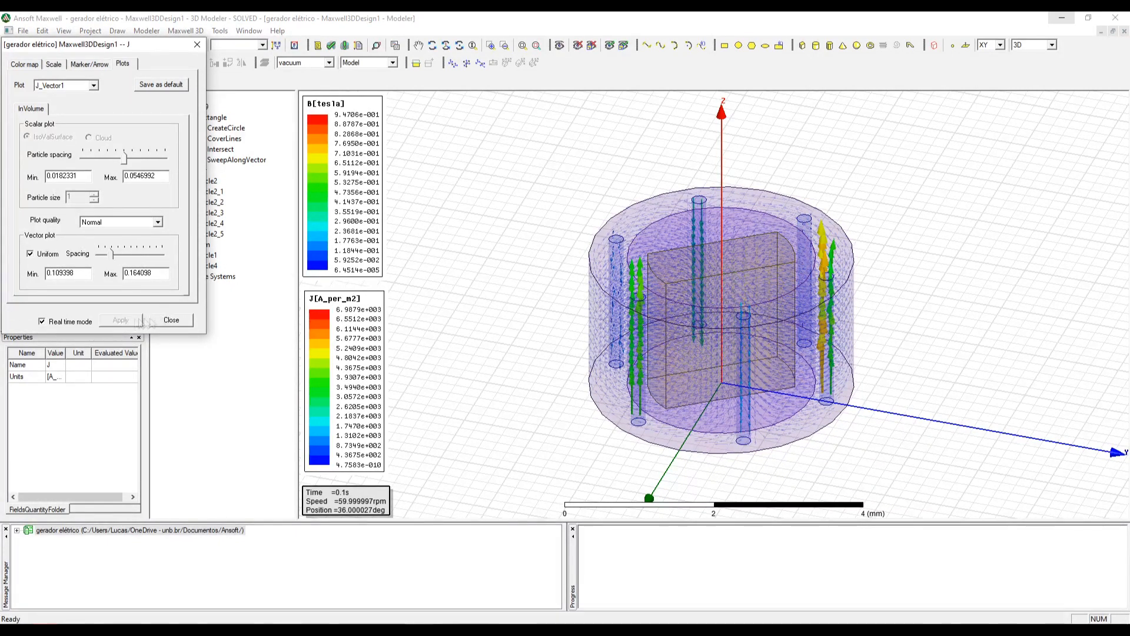
click(171, 320)
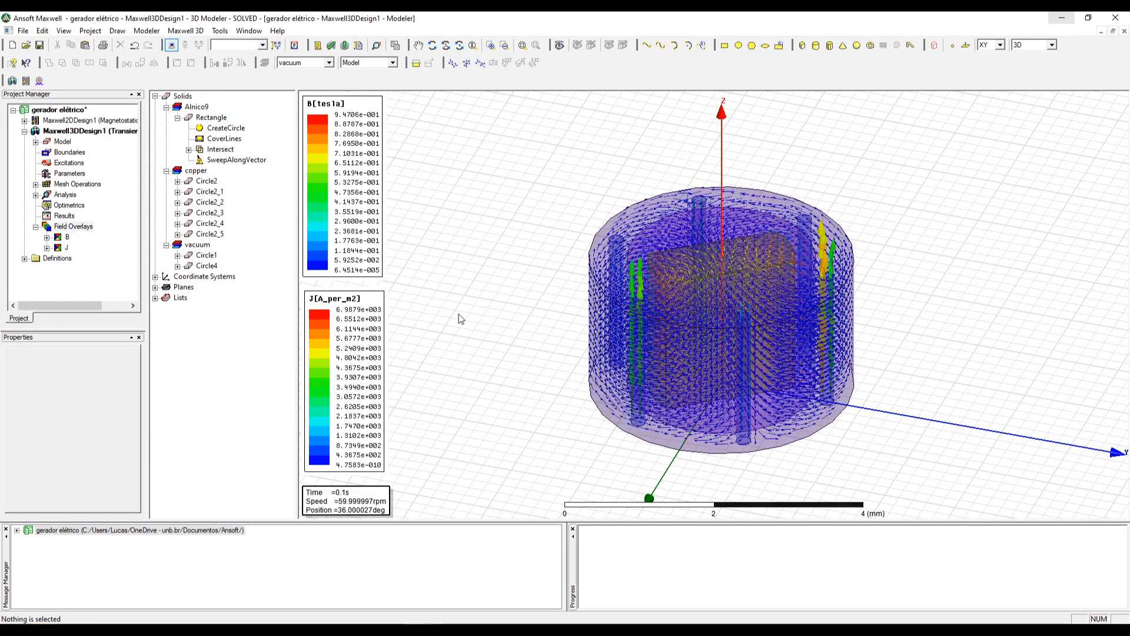
Animate the field overlays as Animation1, sweeping Time over all values from 0 s to 1 s, and adjust the playback speed.
right_click(72, 226)
click(135, 299)
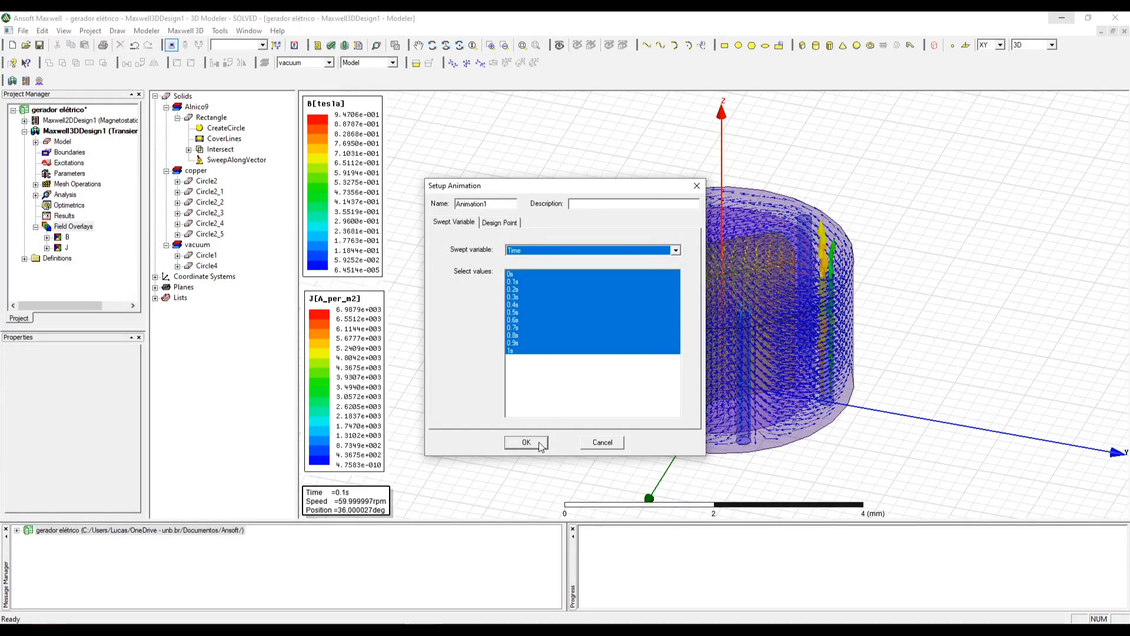
click(526, 442)
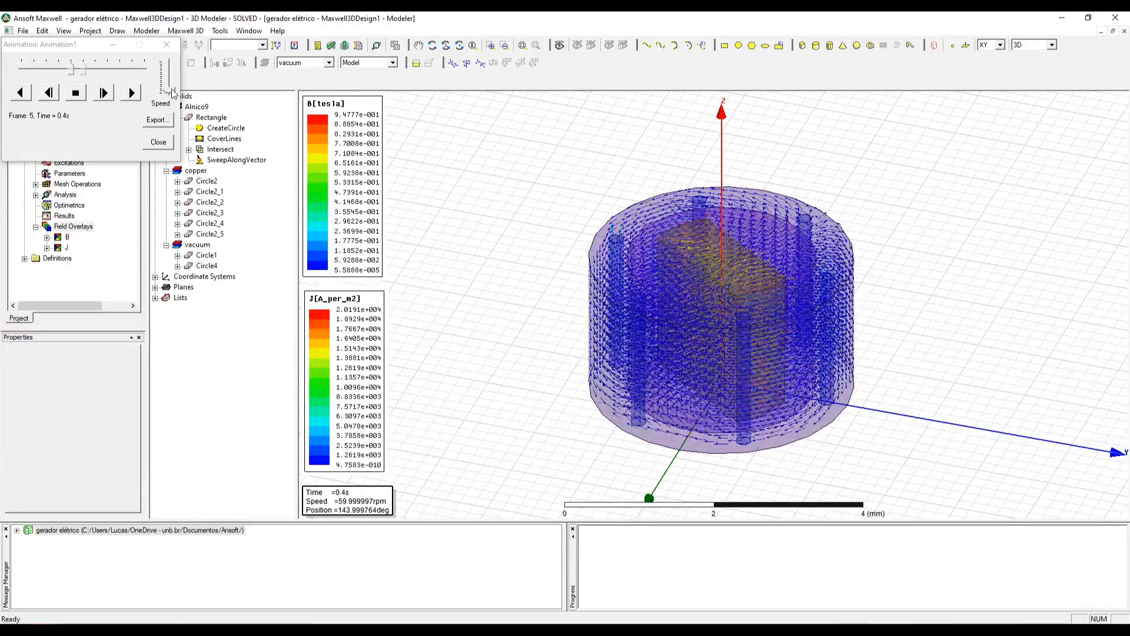
drag(171, 88, 173, 83)
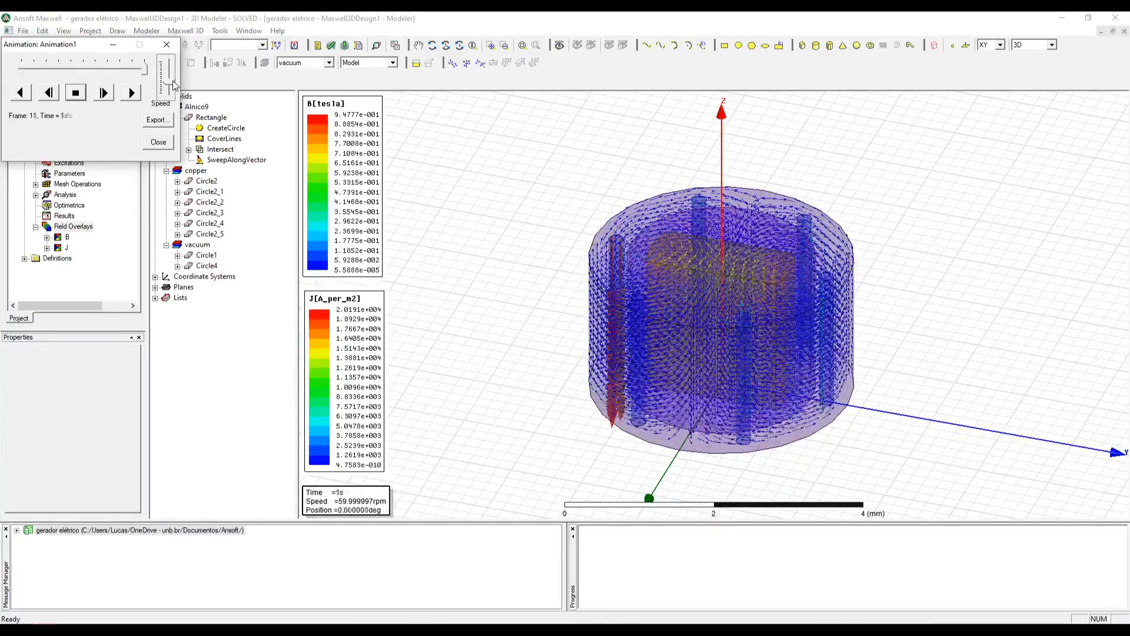